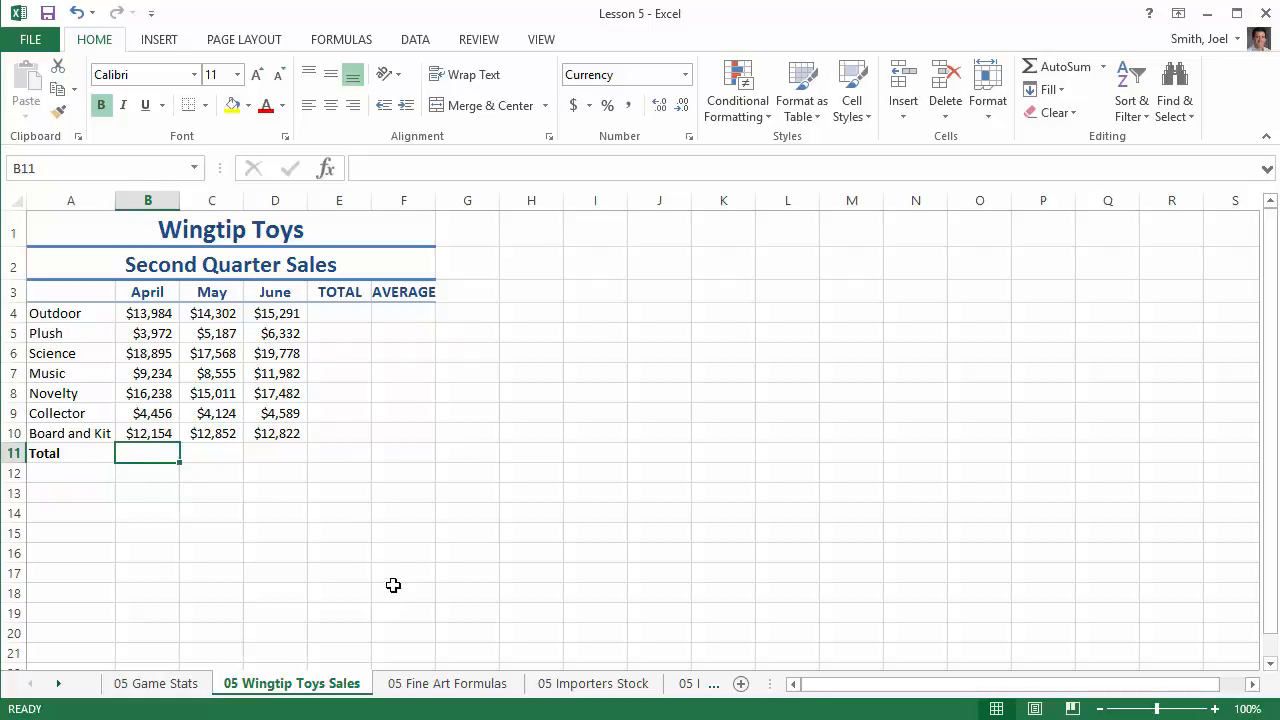
# Enter a SUM formula in B11 that totals the April sales in B4:B10.
pyautogui.write('=')
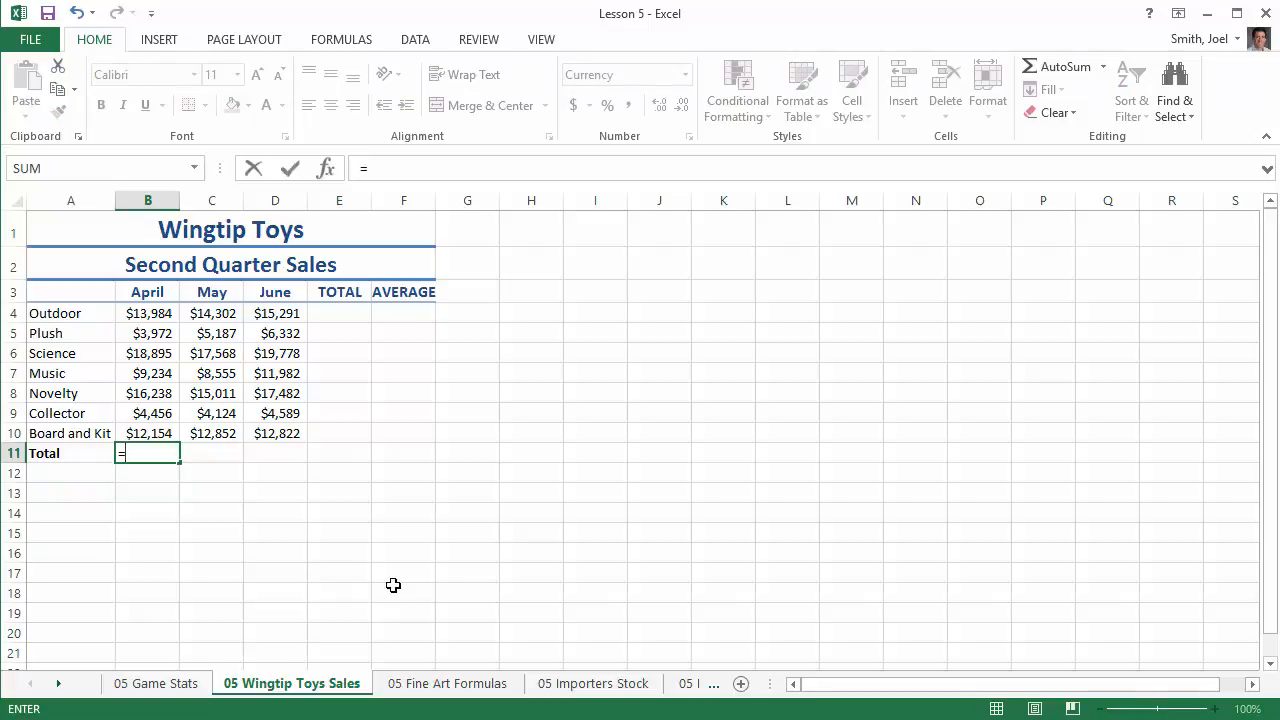
pyautogui.write('SUM')
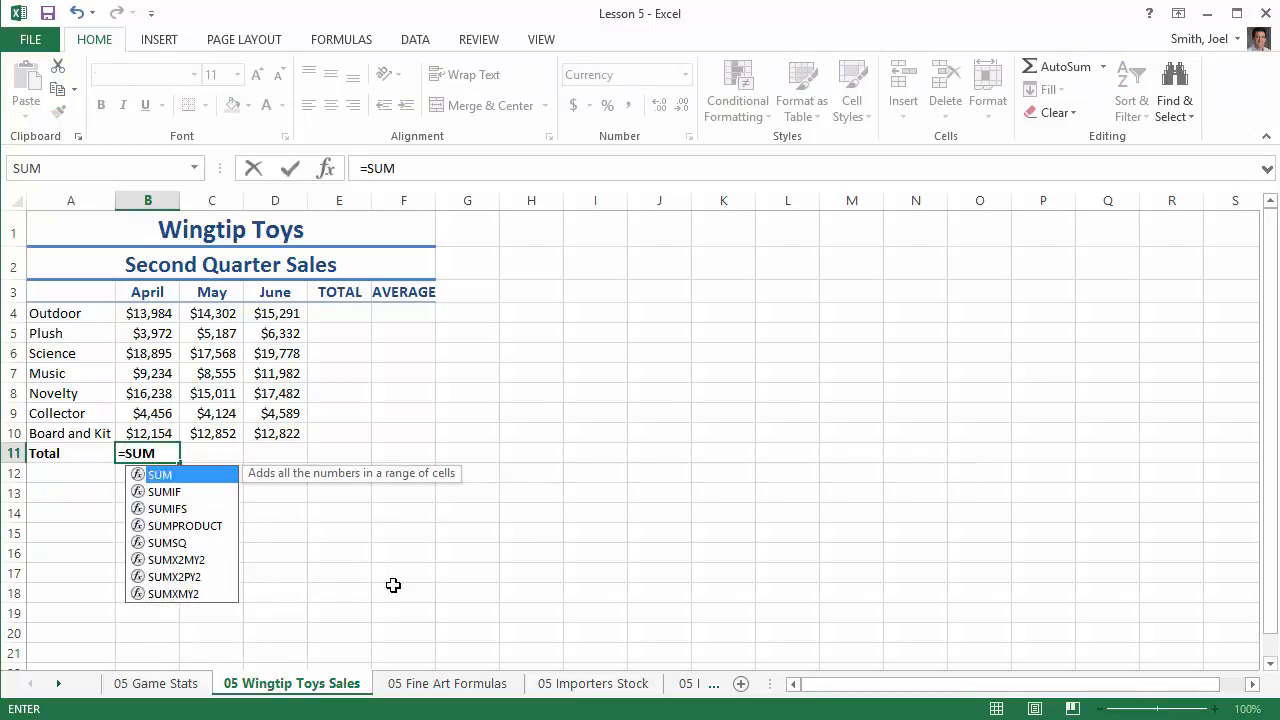
pyautogui.write('(')
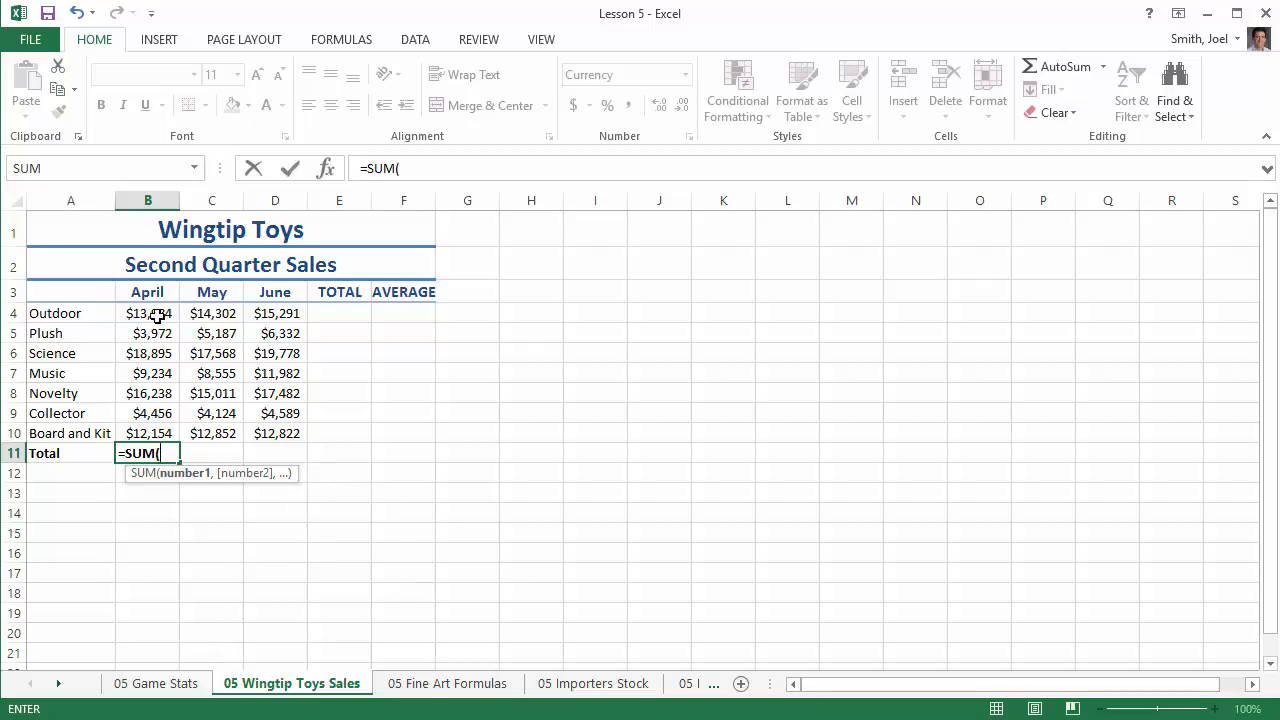
pyautogui.moveTo(148, 313); pyautogui.dragTo(150, 430)
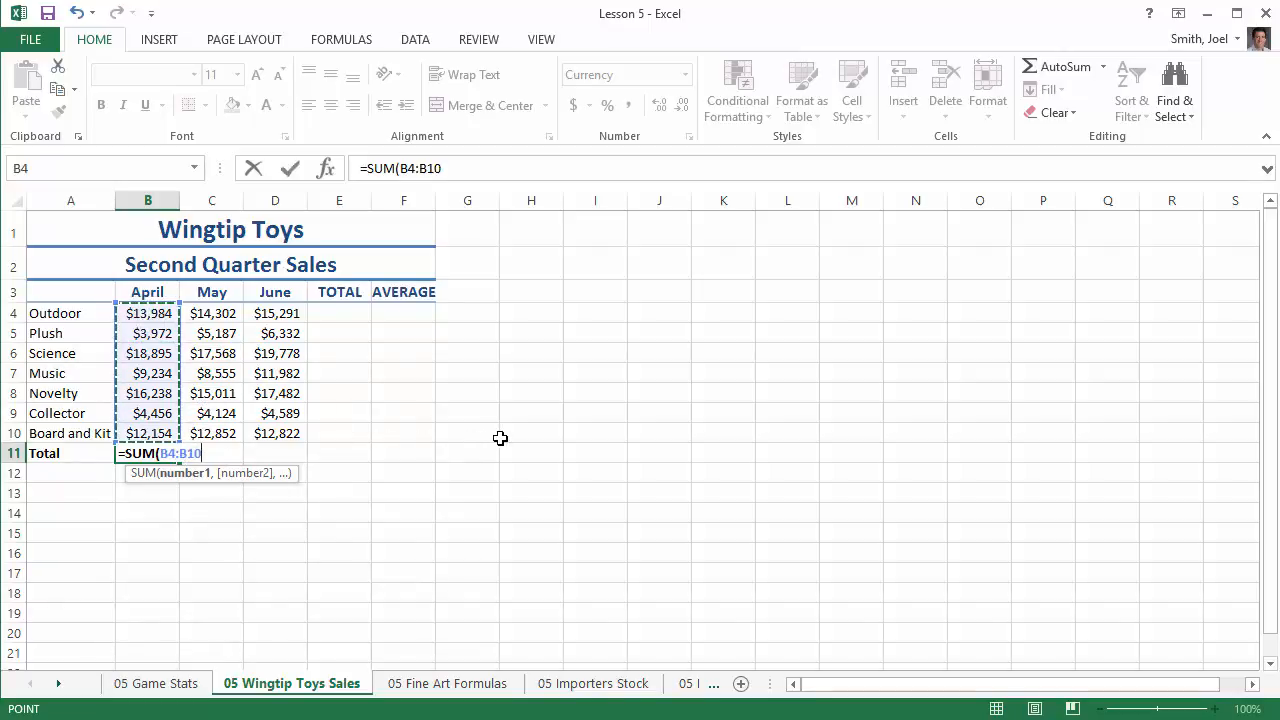
pyautogui.write(')')
pyautogui.press('Return')
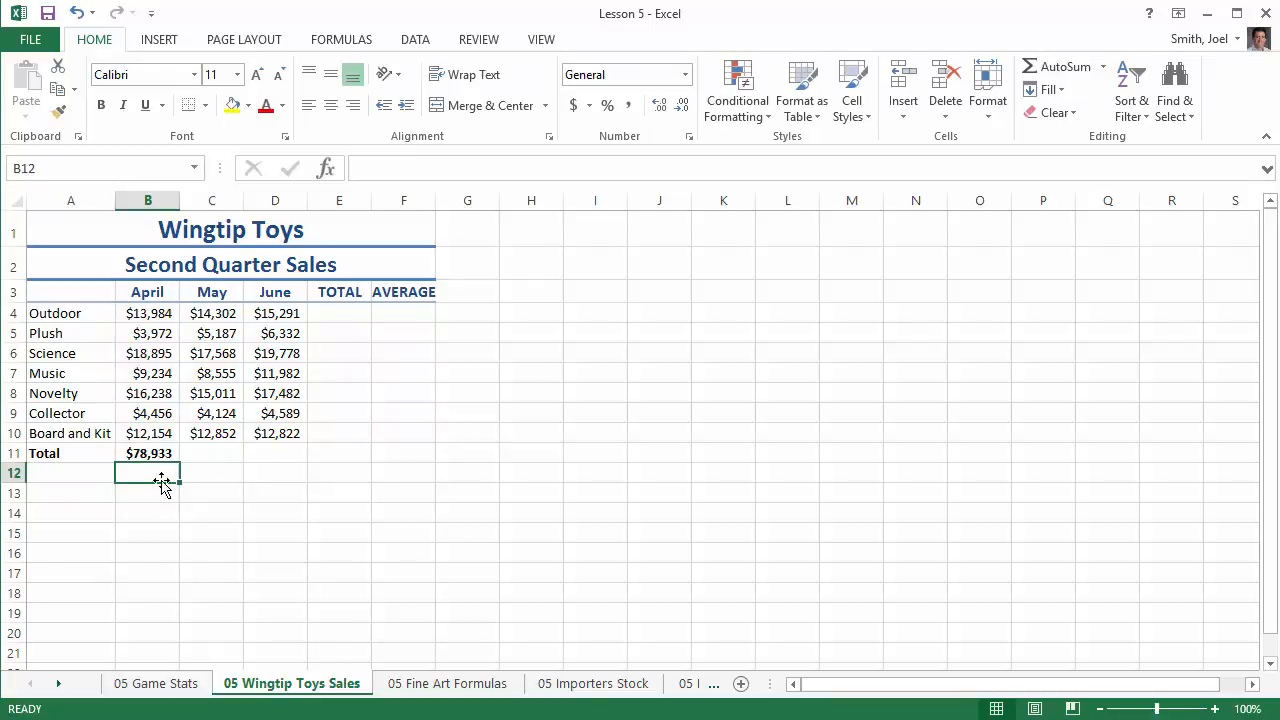
# Insert the SUM function in C11 through the Insert Function dialog to total the May sales in C4:C10.
pyautogui.click(220, 455)
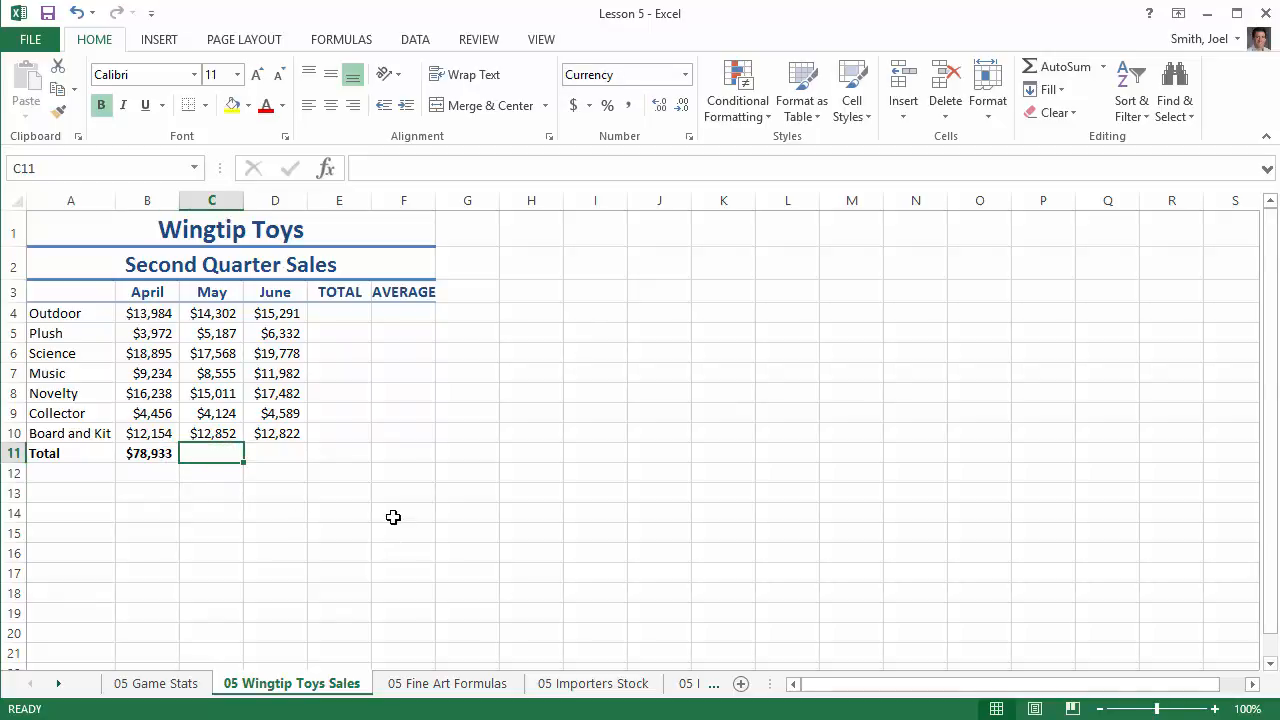
pyautogui.click(345, 40)
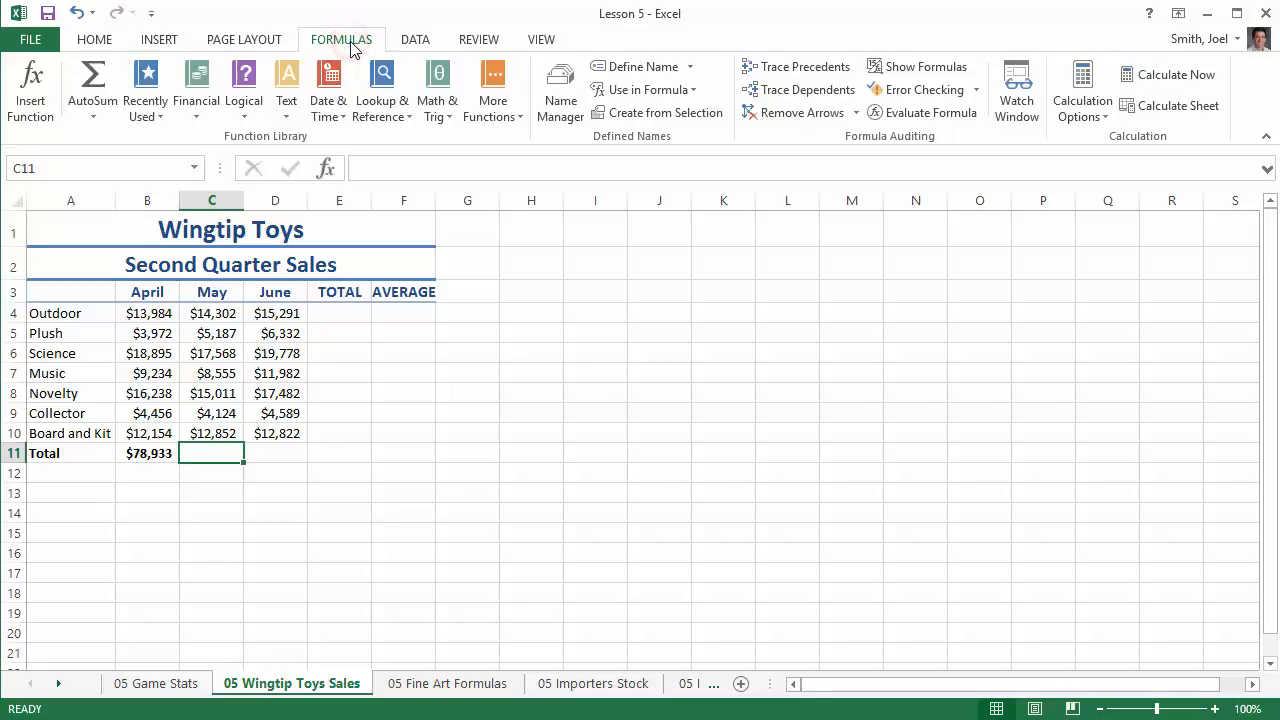
pyautogui.click(30, 90)
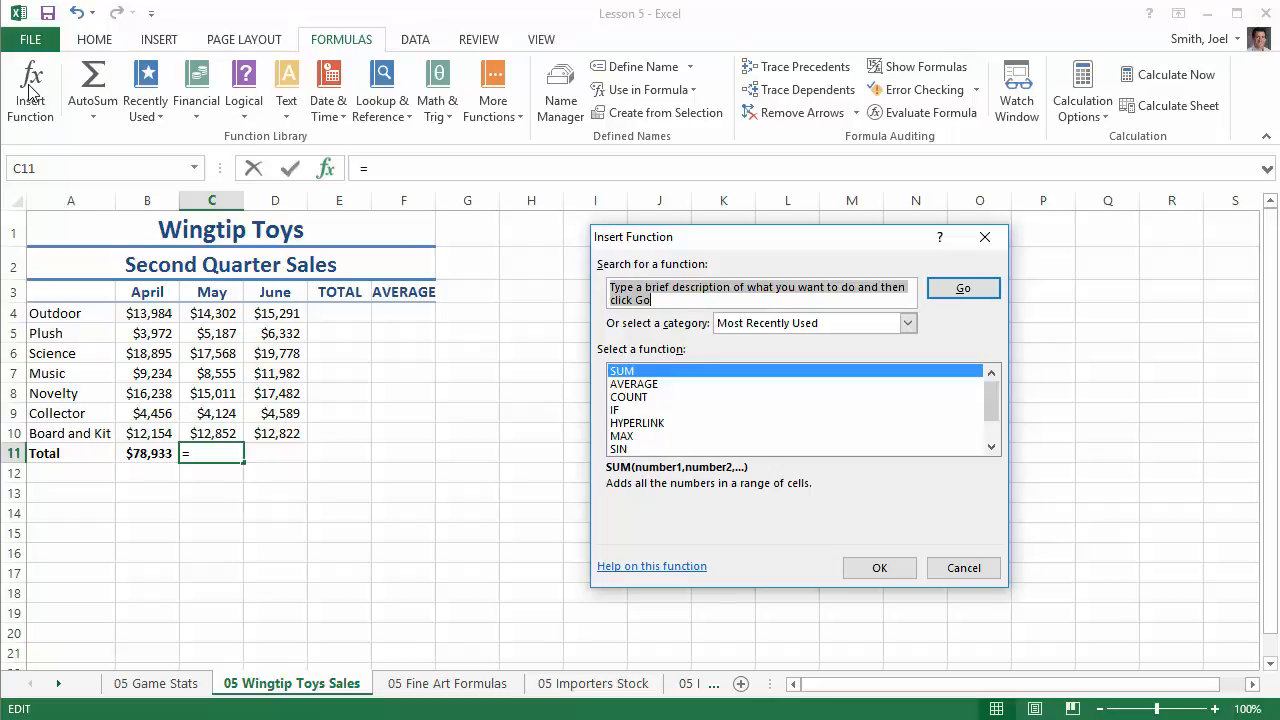
pyautogui.moveTo(847, 241); pyautogui.dragTo(830, 230)
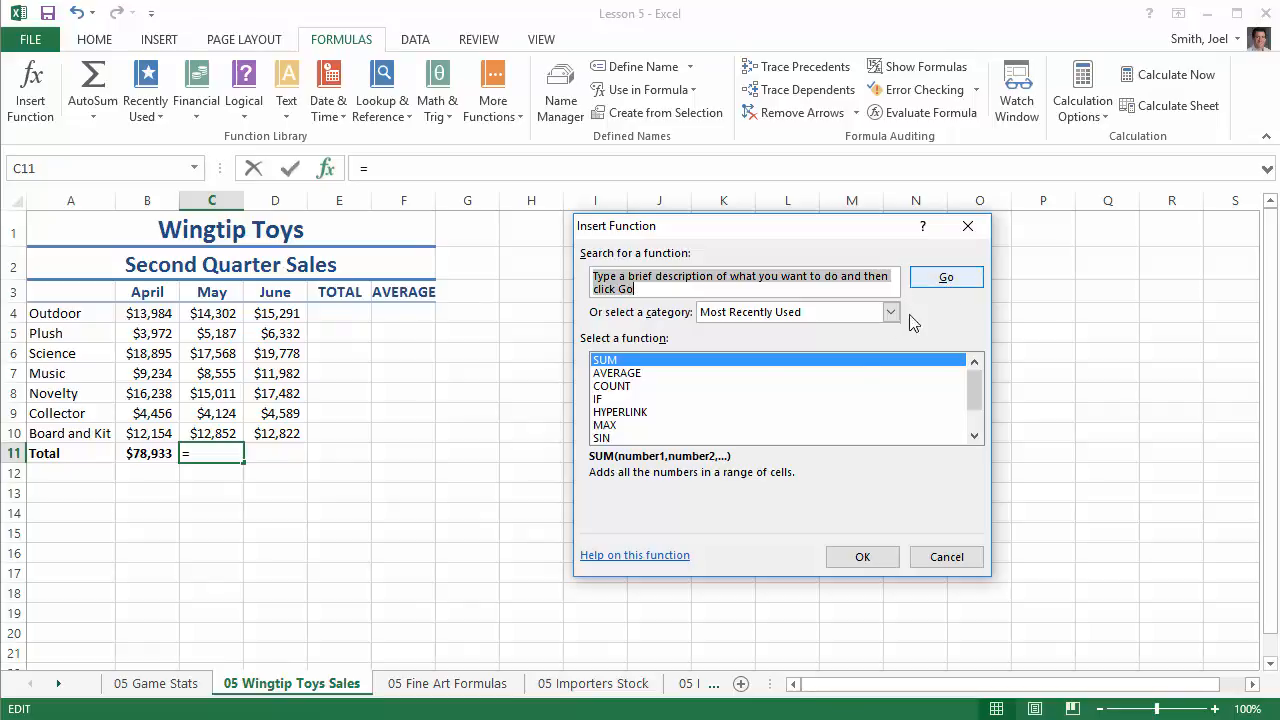
pyautogui.click(852, 556)
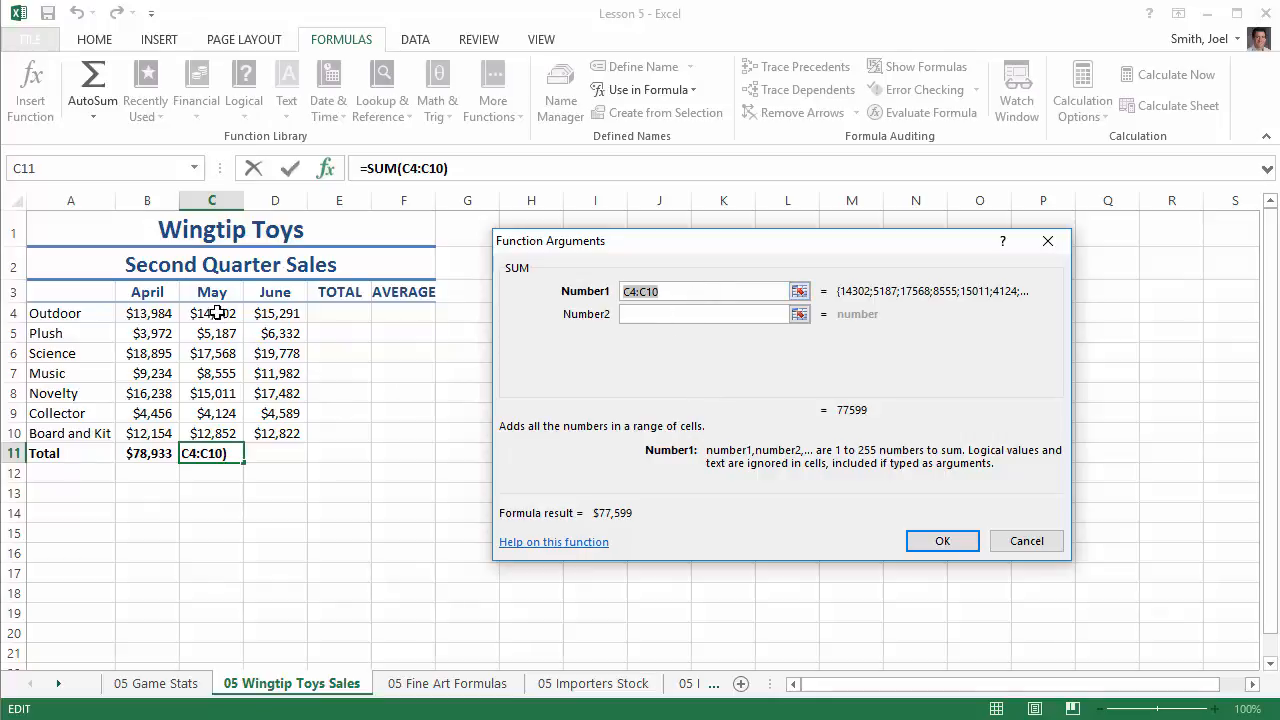
pyautogui.click(942, 541)
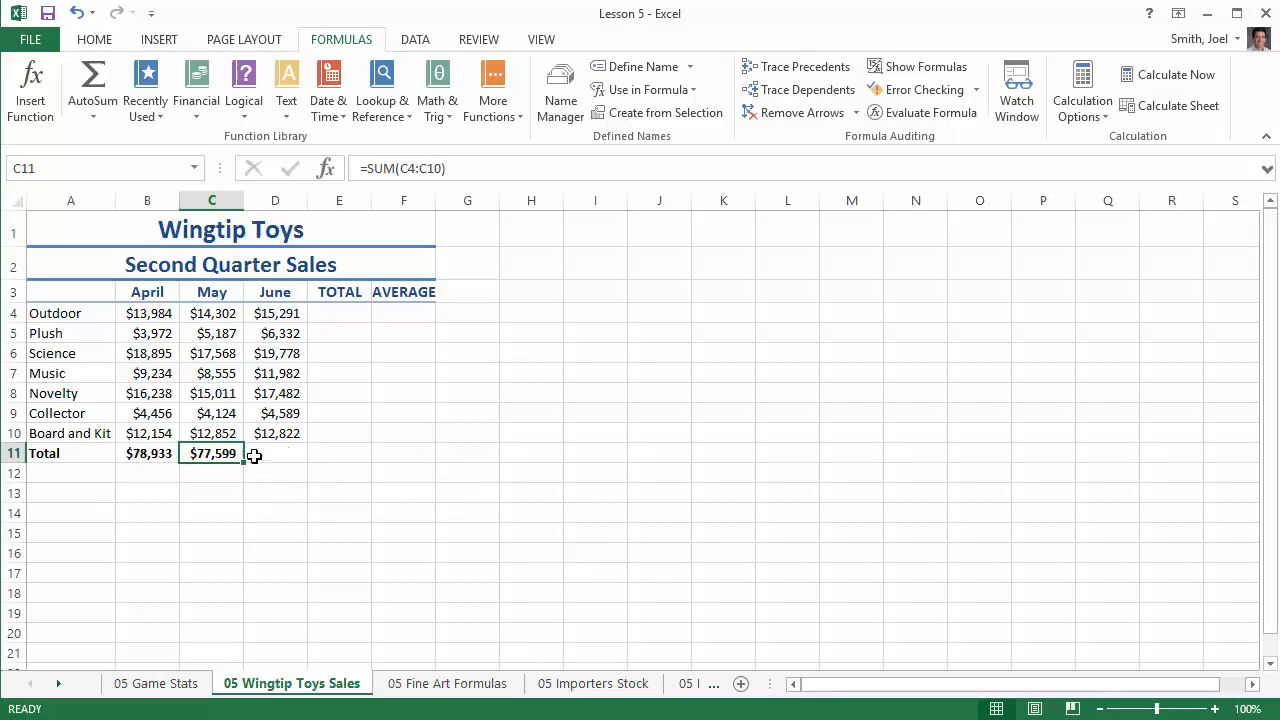
# Fill the May total formula from C11 into D11 and check the cell range it uses there.
pyautogui.click(286, 453)
pyautogui.click(221, 453)
pyautogui.moveTo(243, 461); pyautogui.dragTo(300, 456)
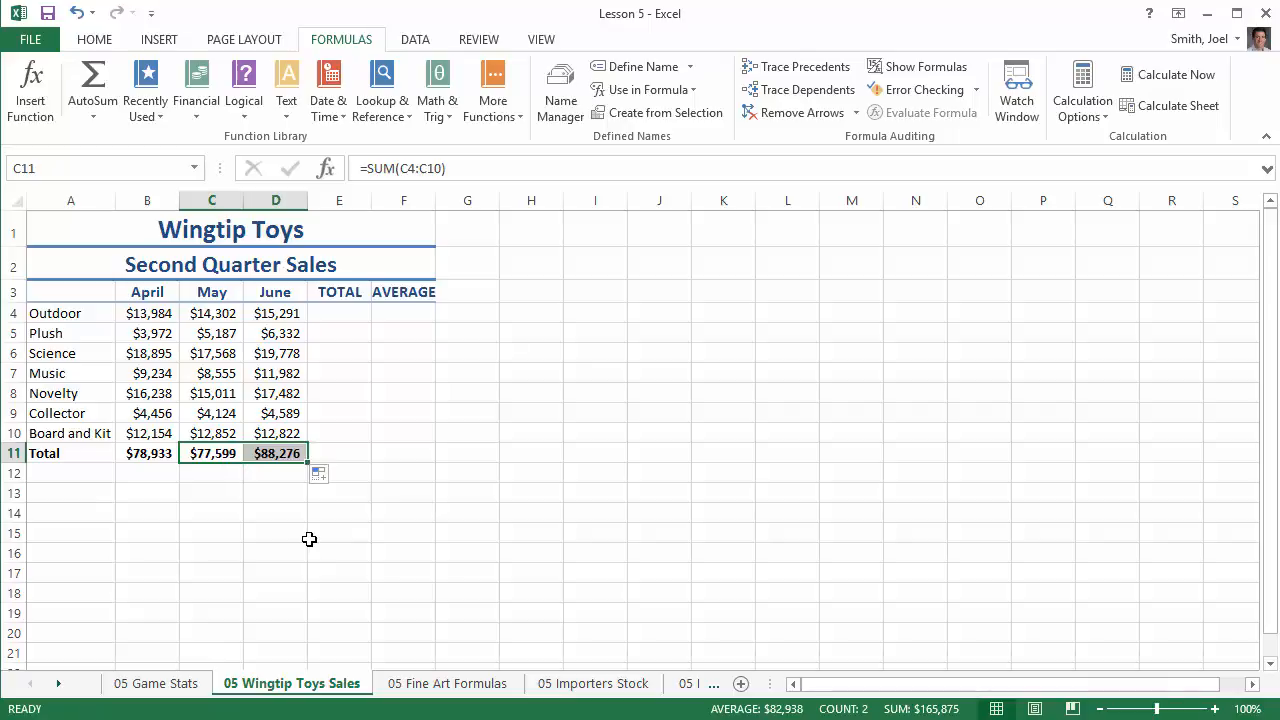
pyautogui.doubleClick(276, 453)
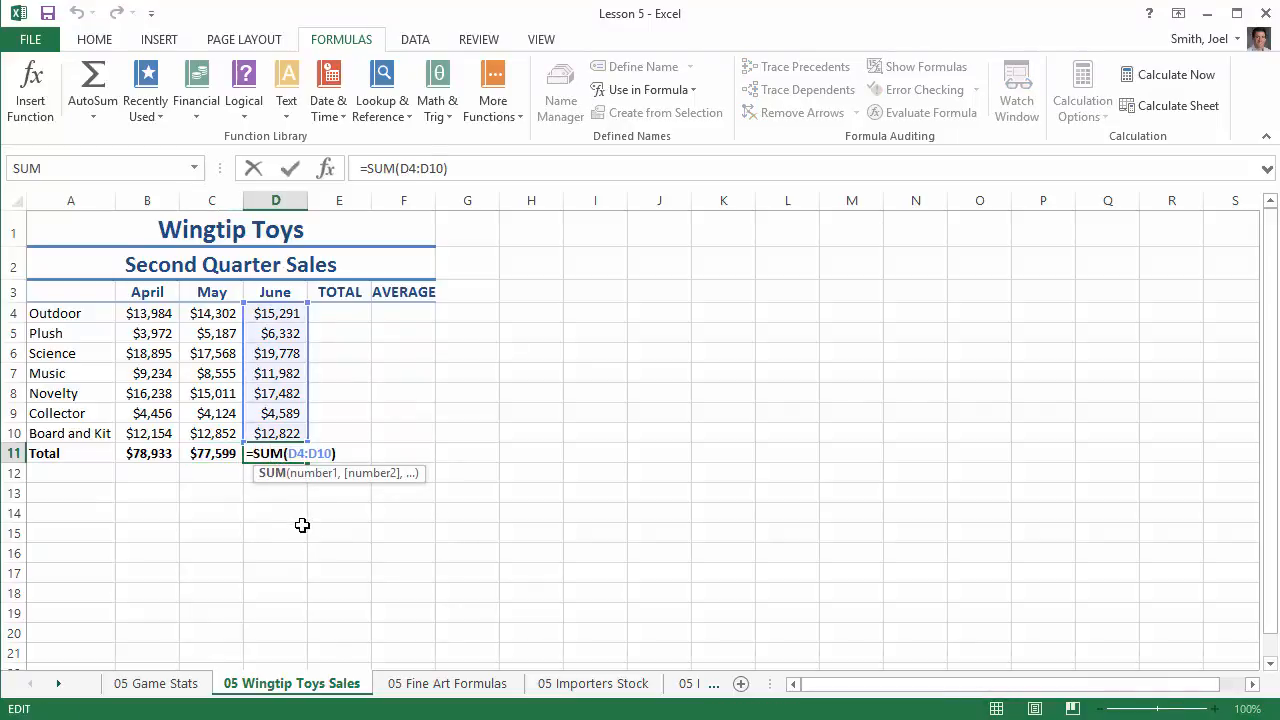
pyautogui.press('Escape')
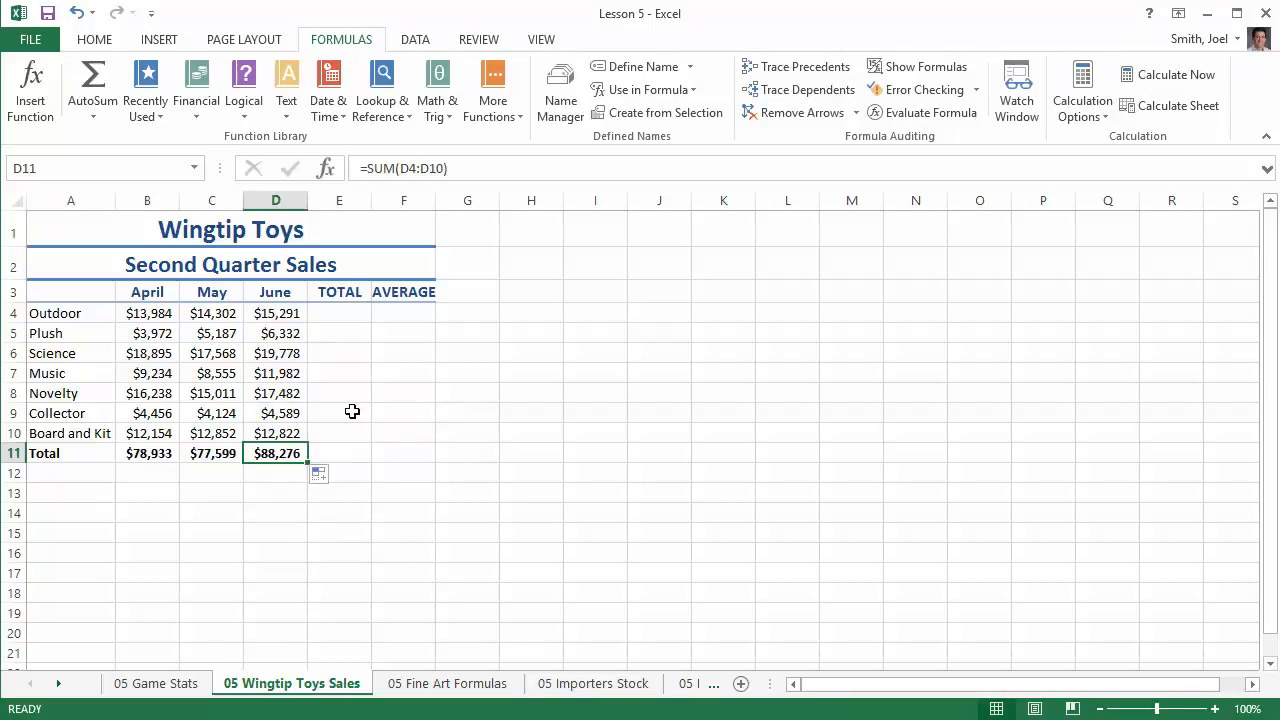
# Total the Outdoor row's sales B4:D4 in E4 with AutoSum.
pyautogui.click(343, 311)
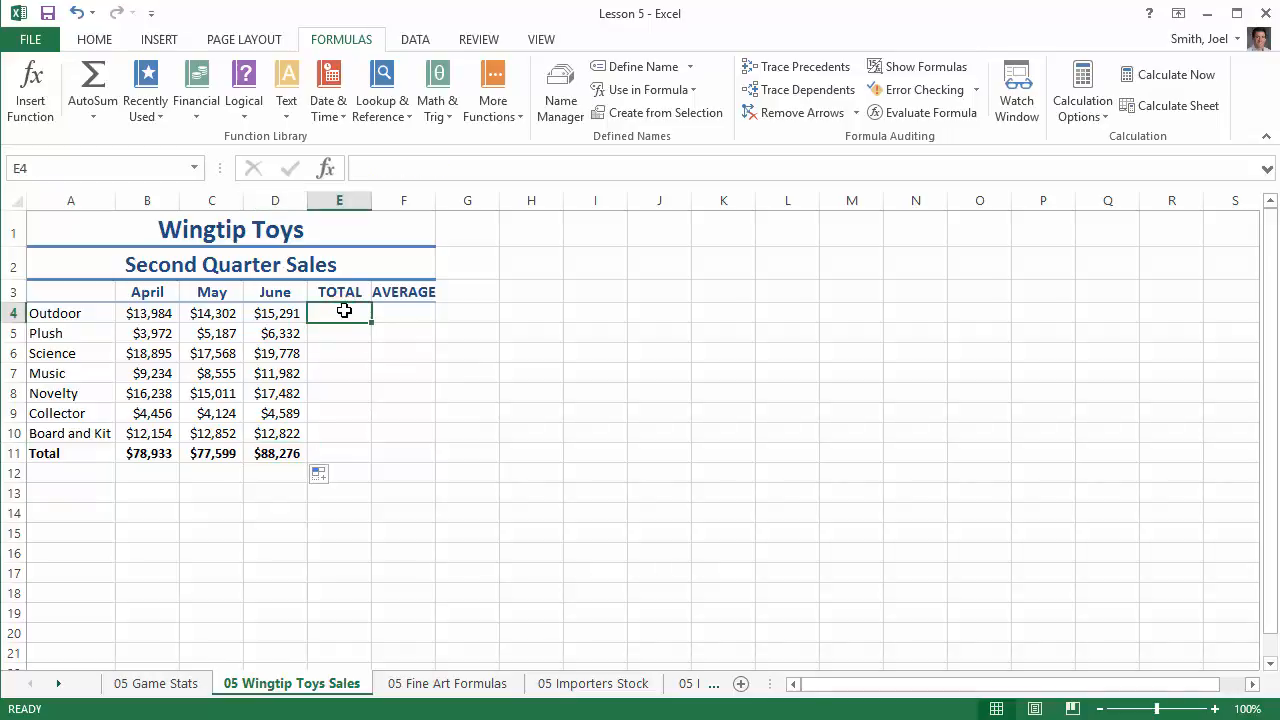
pyautogui.click(94, 78)
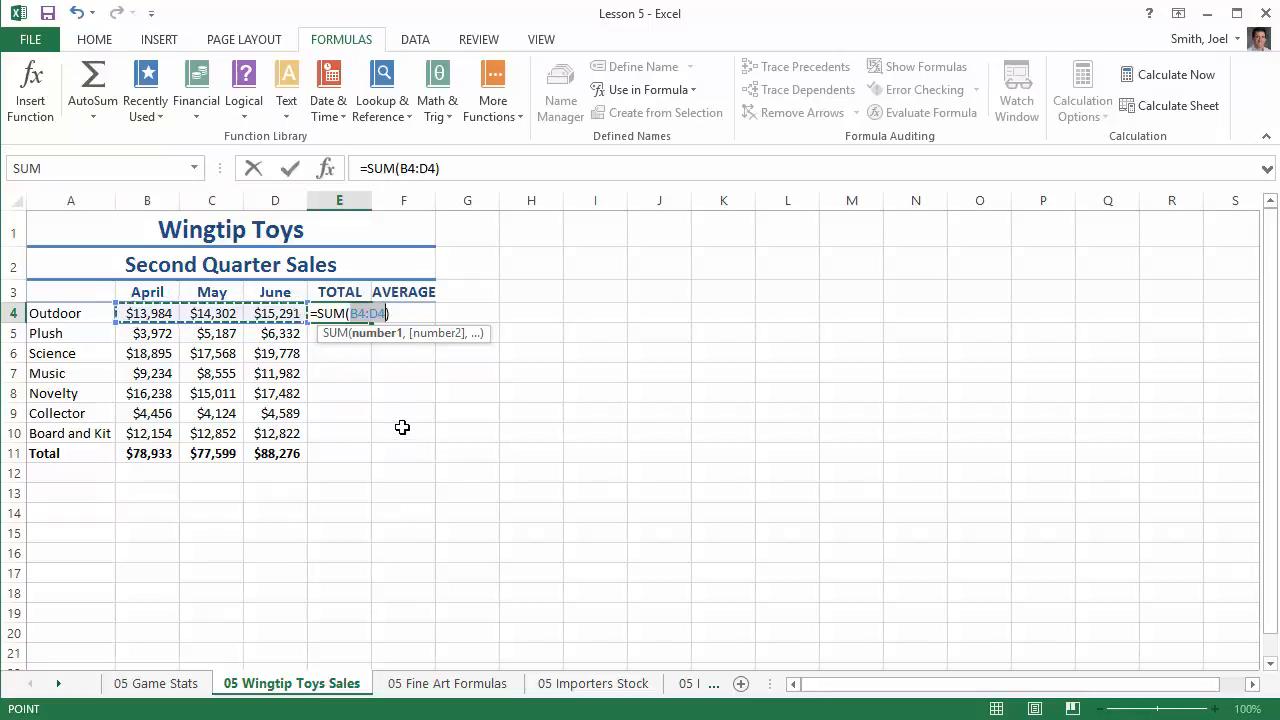
pyautogui.press('Return')
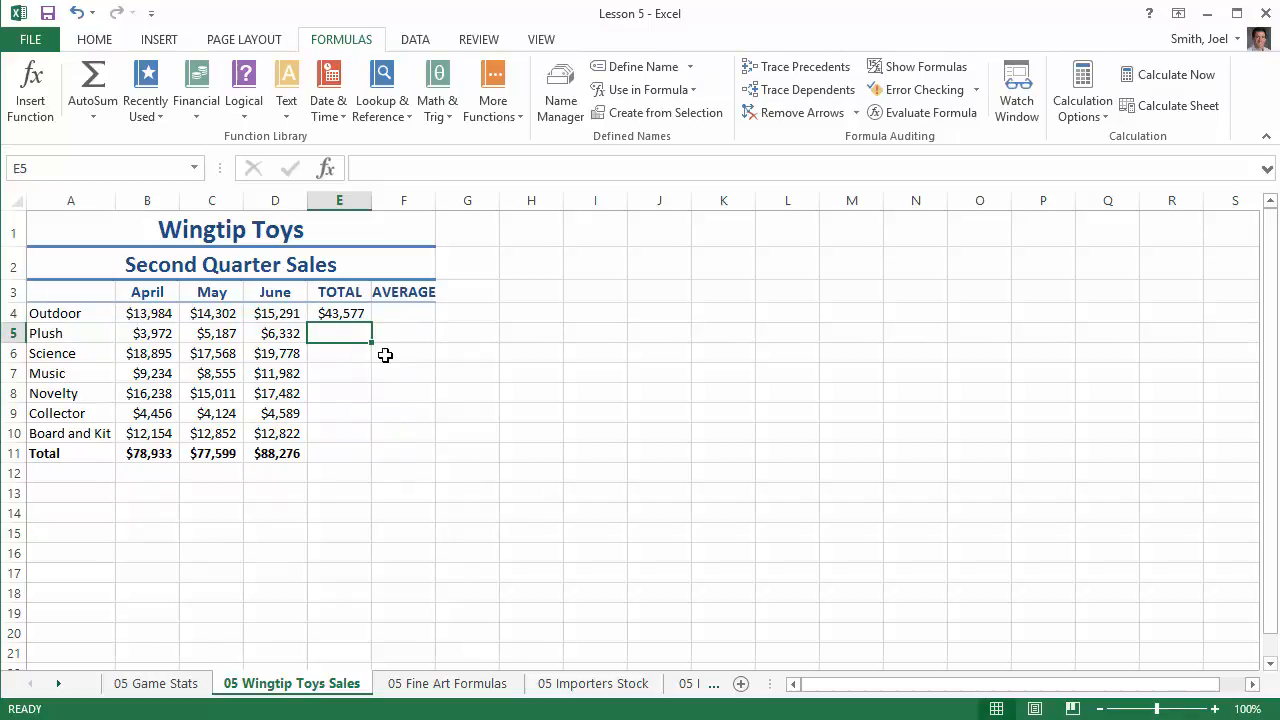
# Insert the SUM function in E5 for B5:D5 and fill it down through E10.
pyautogui.click(30, 85)
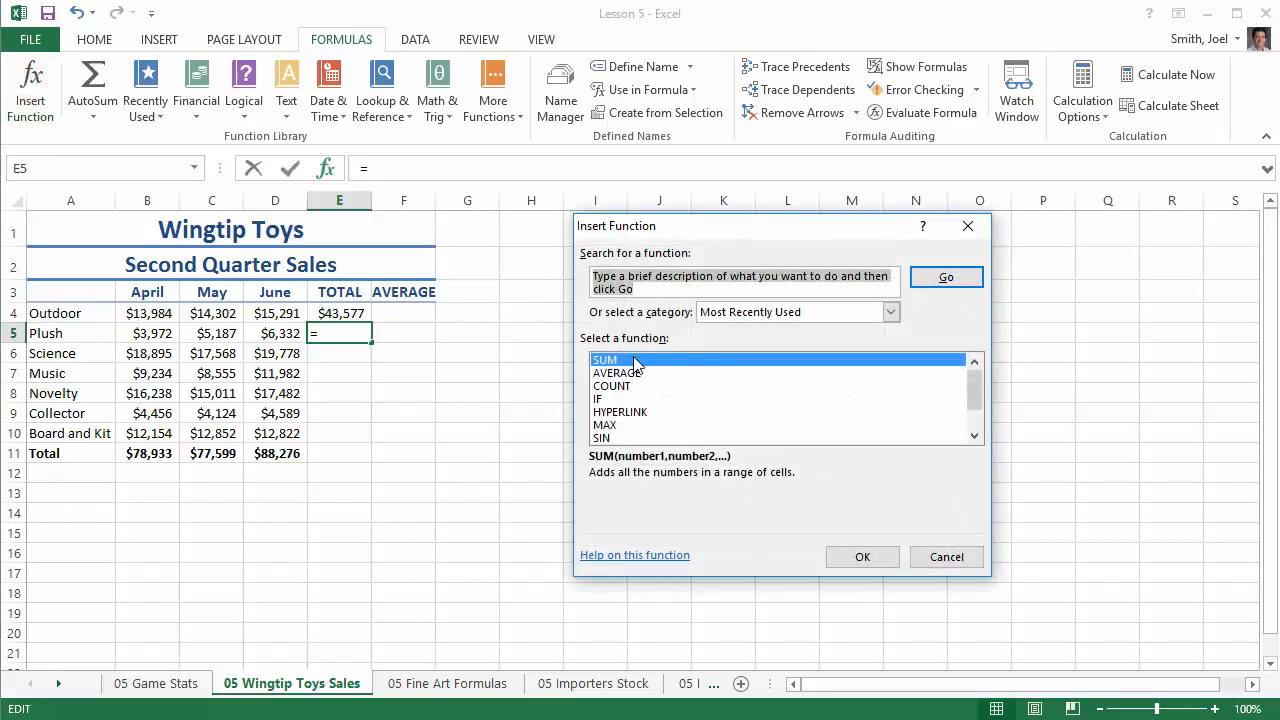
pyautogui.click(858, 558)
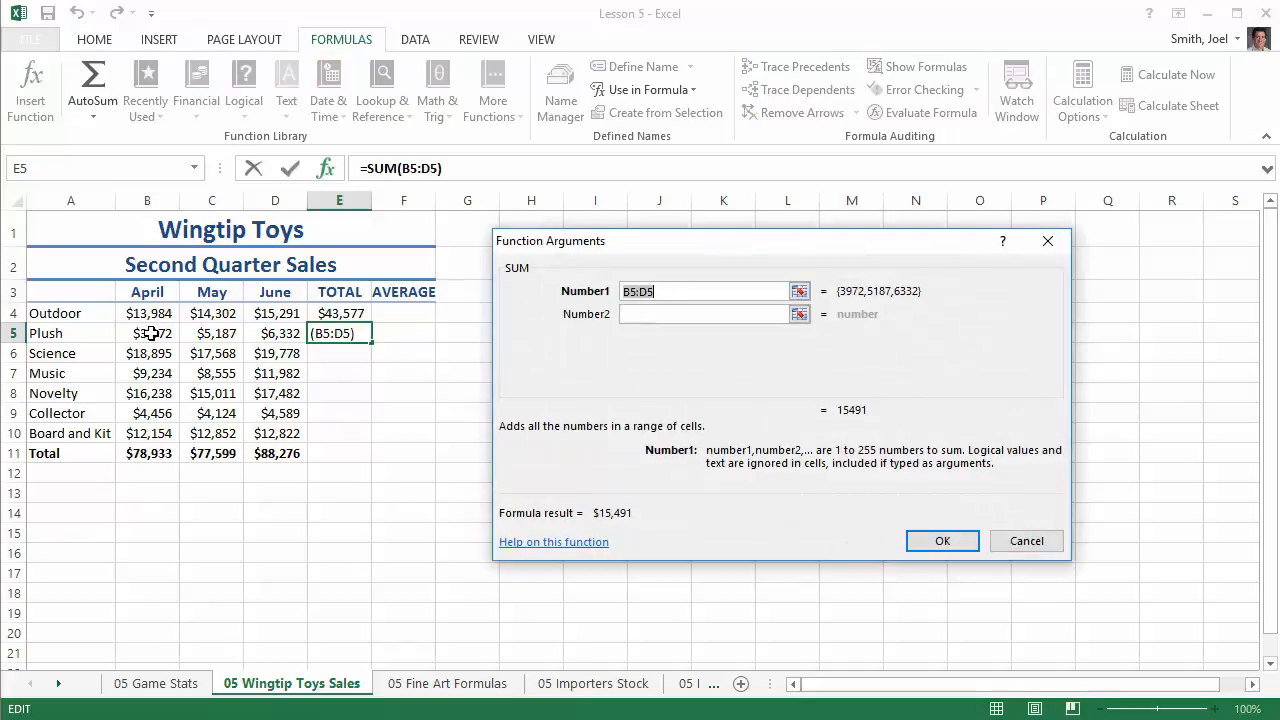
pyautogui.click(957, 542)
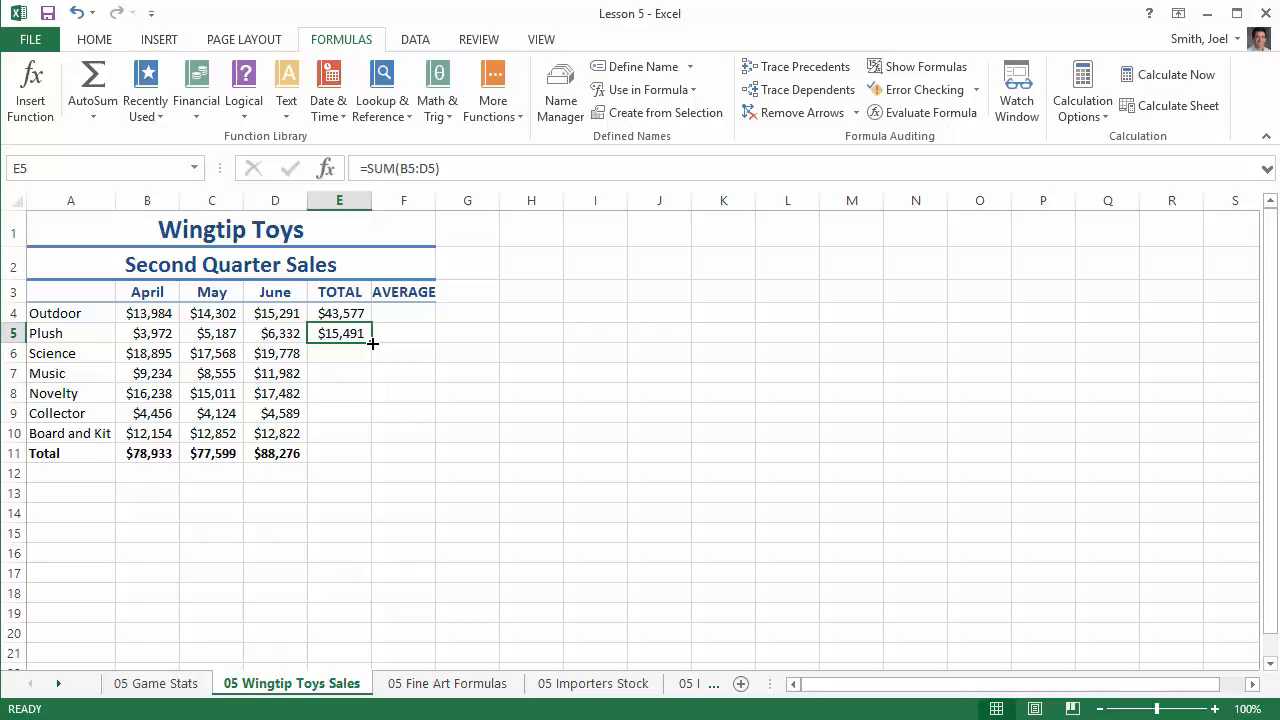
pyautogui.moveTo(372, 343); pyautogui.dragTo(370, 439)
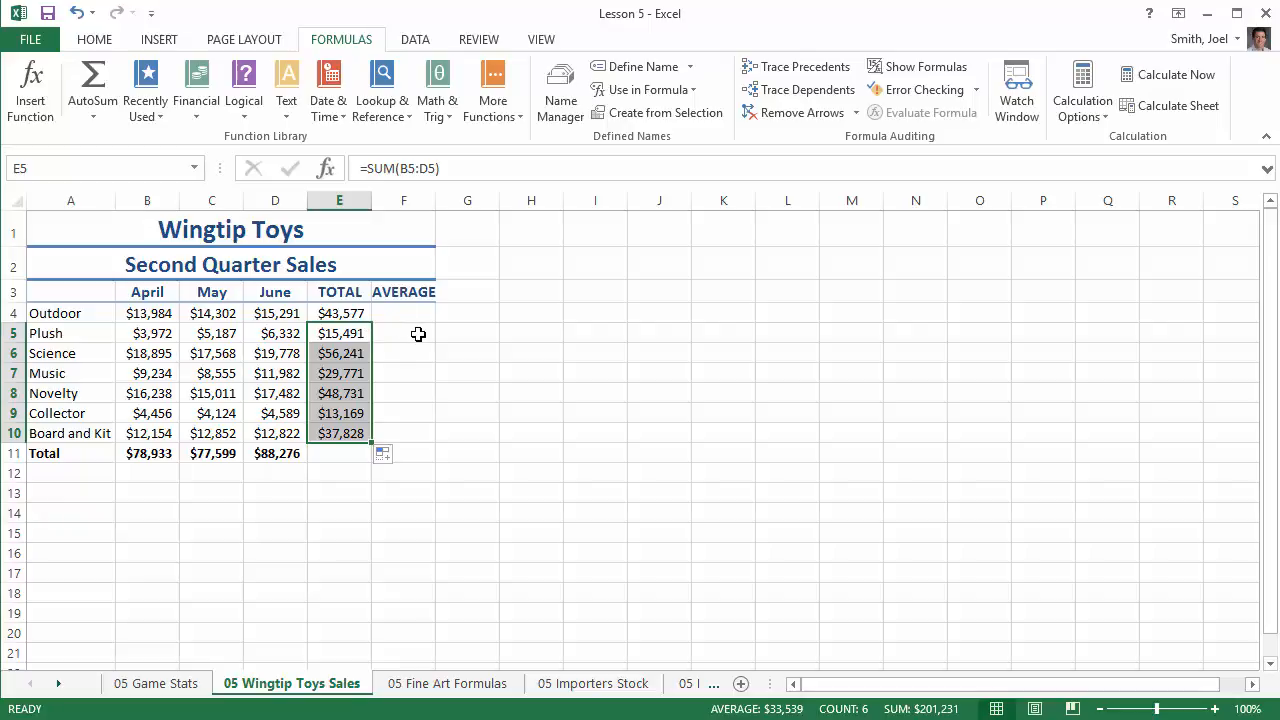
# Undo the filled totals and the SUM formulas in E5 and E4.
pyautogui.hotkey('ctrl', 'z')
pyautogui.hotkey('ctrl', 'z')
pyautogui.hotkey('ctrl', 'z')
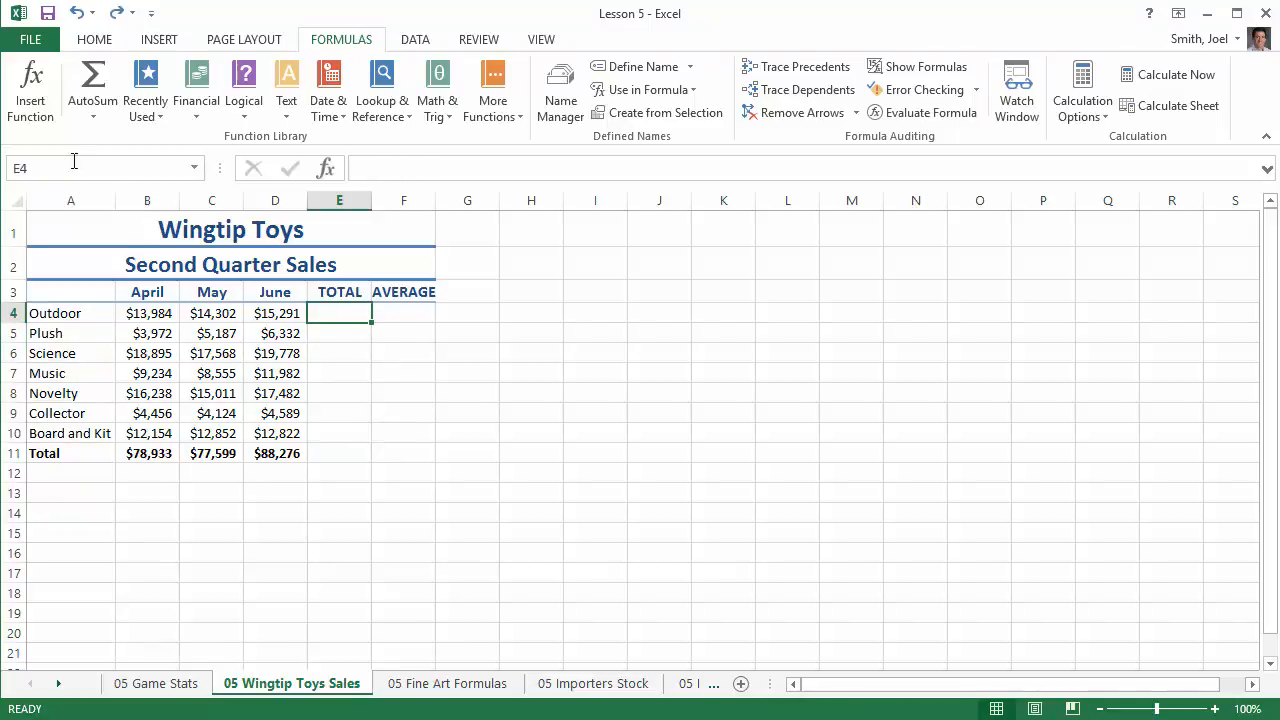
# AutoSum B4:D4 in E4 and fill the formula down through E10 to total every product row.
pyautogui.click(100, 78)
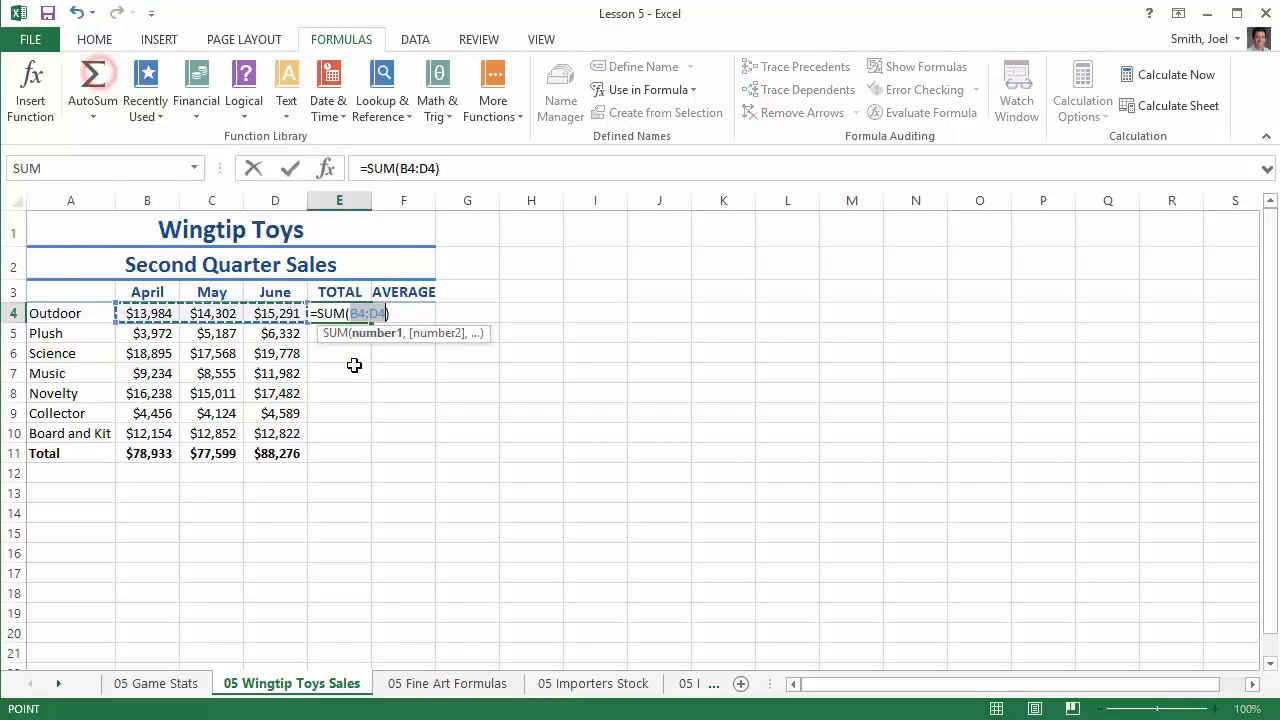
pyautogui.click(342, 315)
pyautogui.moveTo(372, 322); pyautogui.dragTo(376, 440)
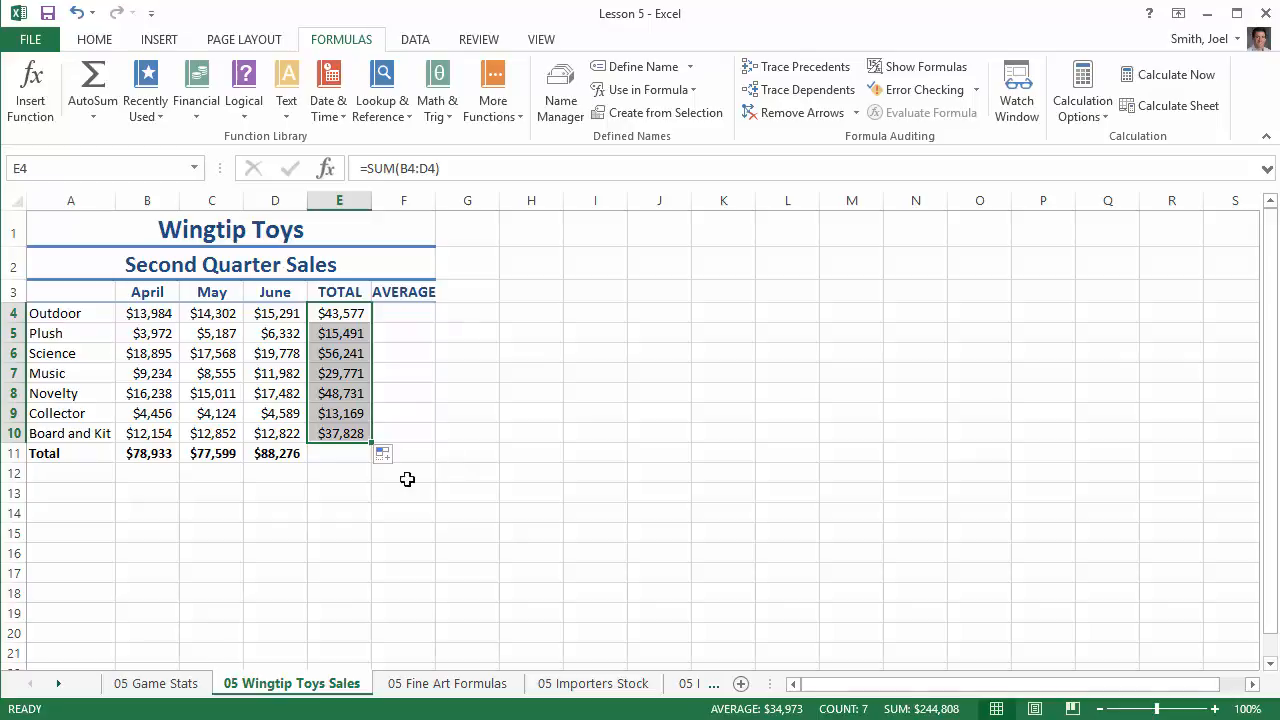
# Calculate the grand total of E4:E10 in E11 with AutoSum.
pyautogui.click(340, 453)
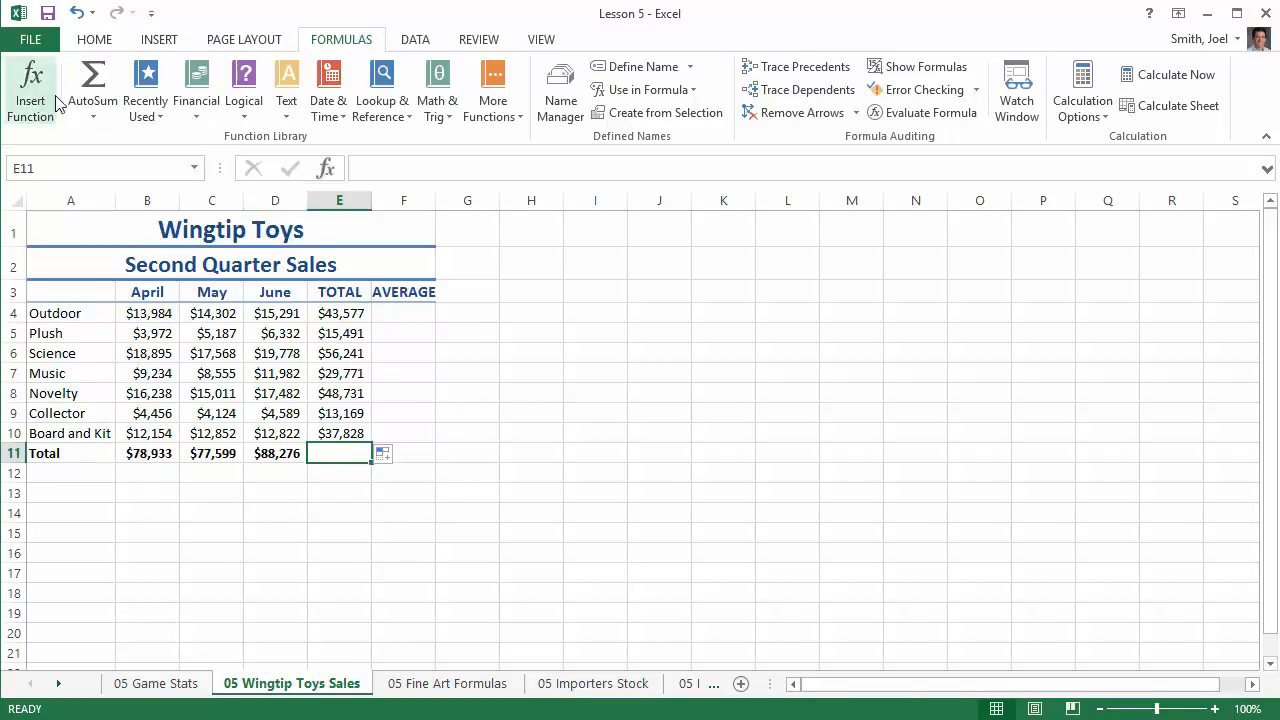
pyautogui.click(92, 80)
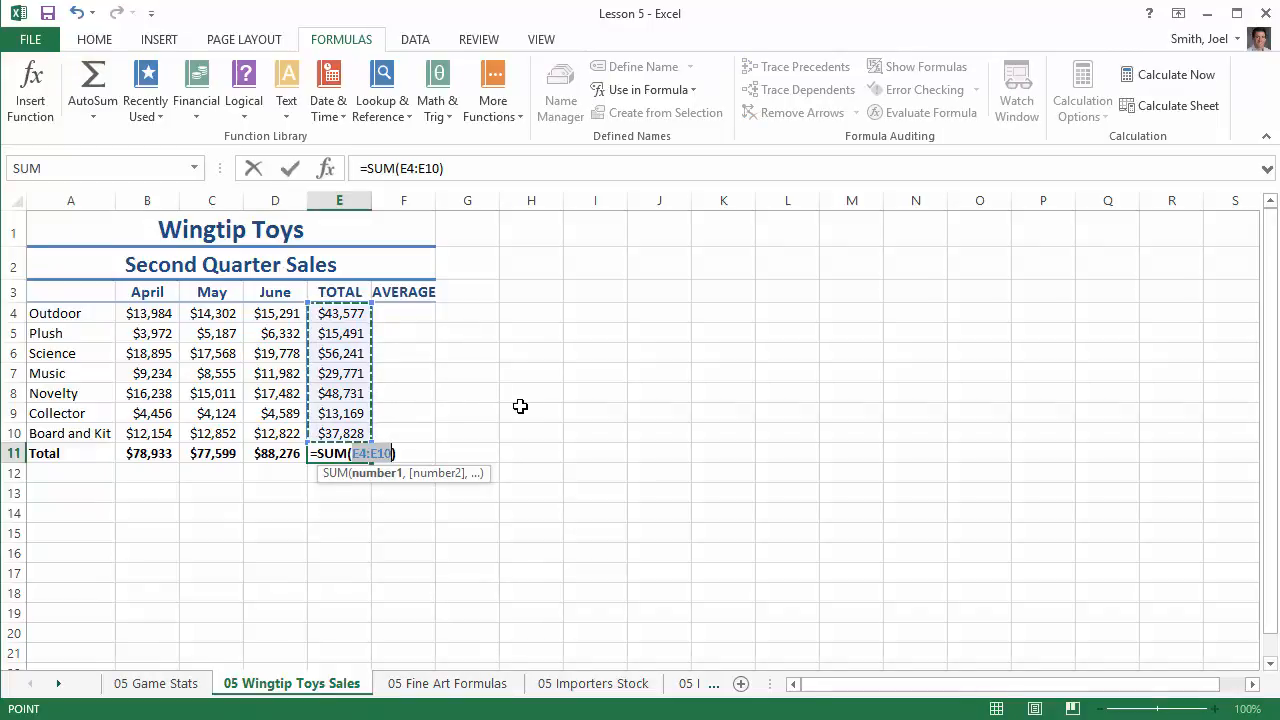
pyautogui.press('Return')
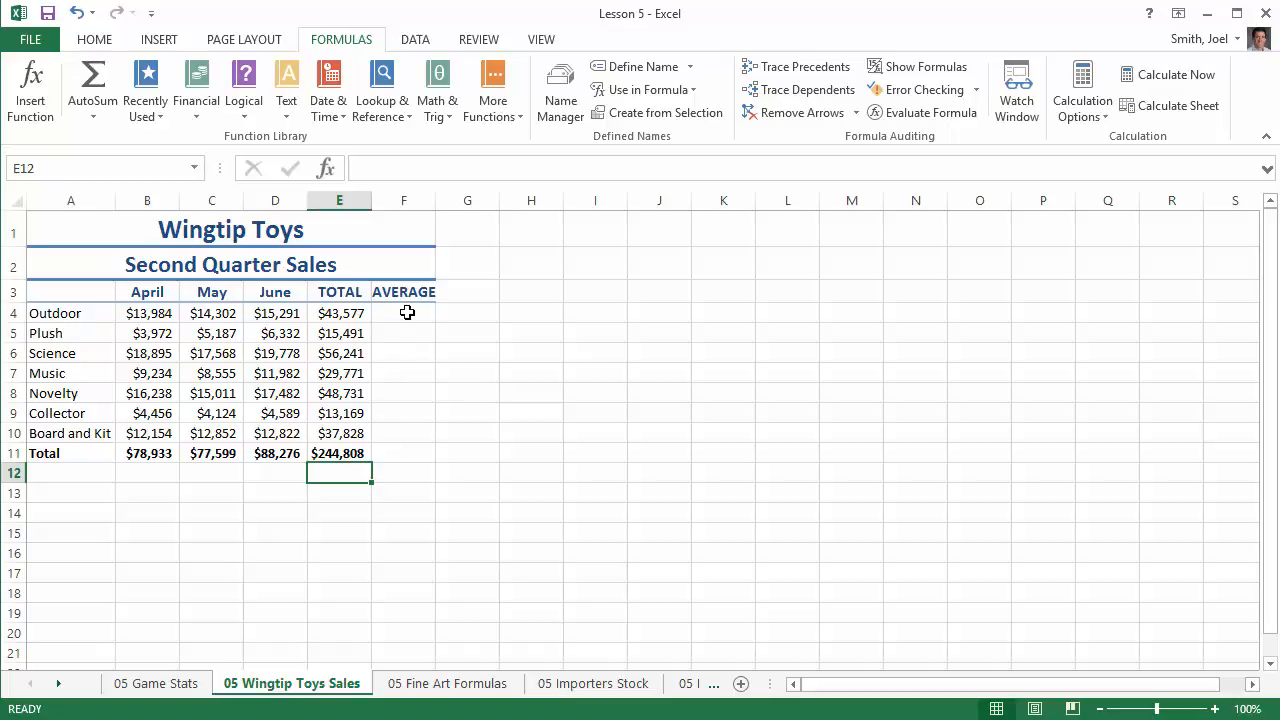
# Insert the AVERAGE function in F4 for the Outdoor row, accepting the suggested range B4:E4.
pyautogui.click(407, 313)
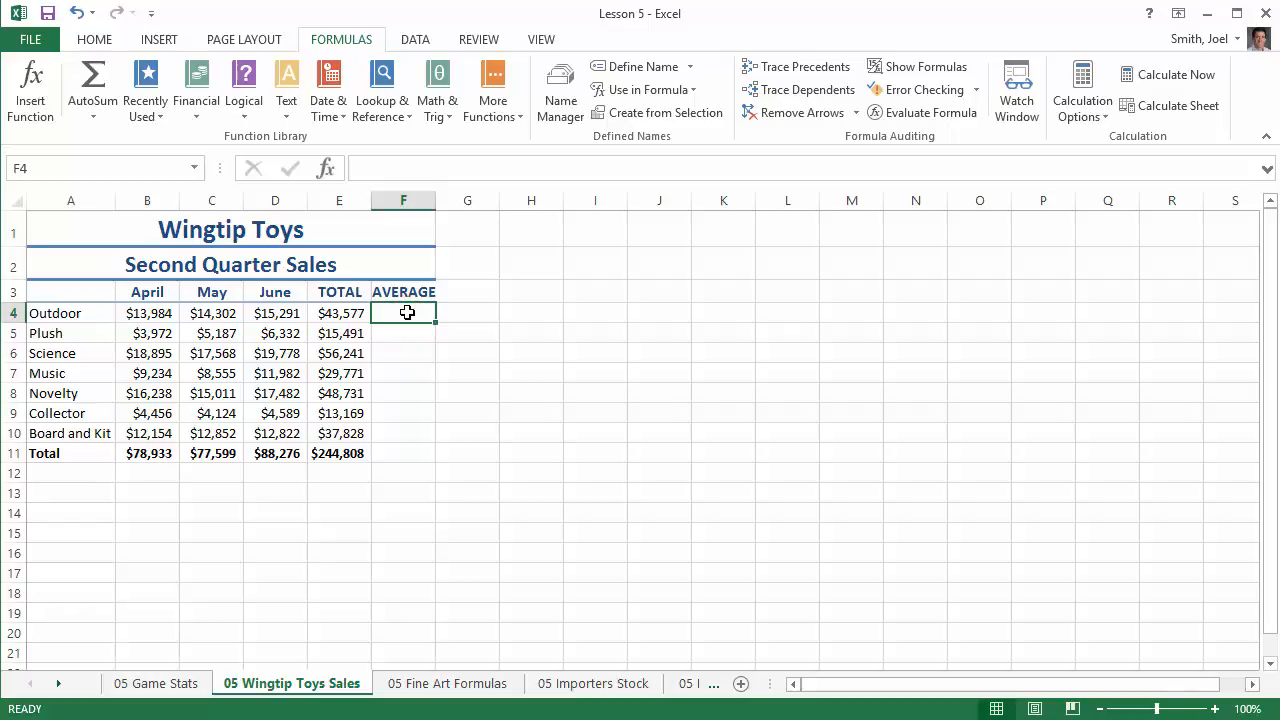
pyautogui.click(30, 88)
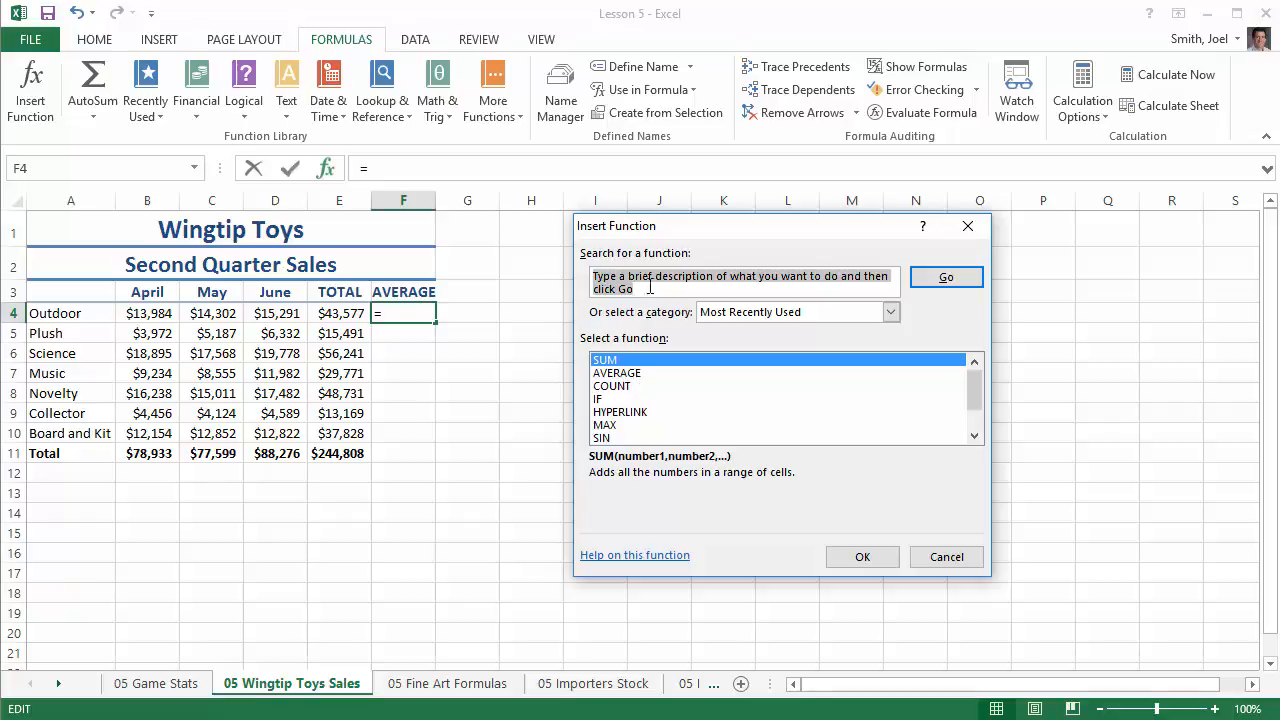
pyautogui.click(616, 373)
pyautogui.click(855, 556)
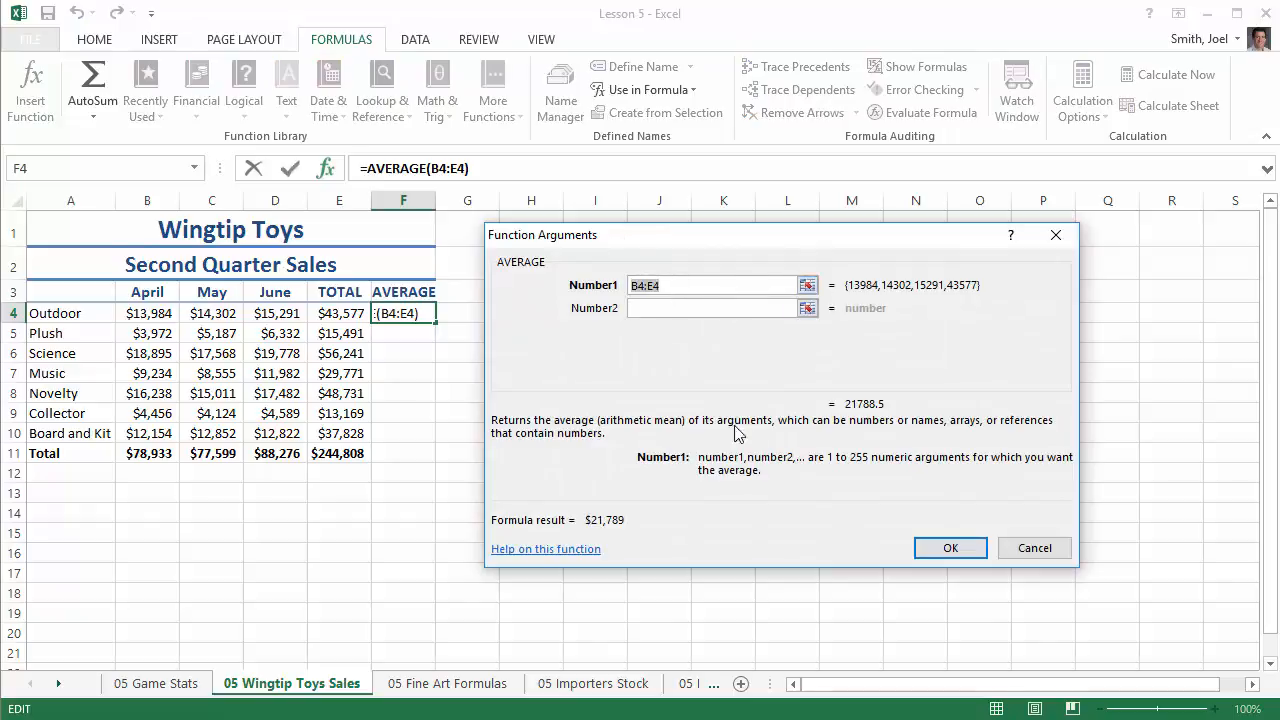
pyautogui.click(955, 547)
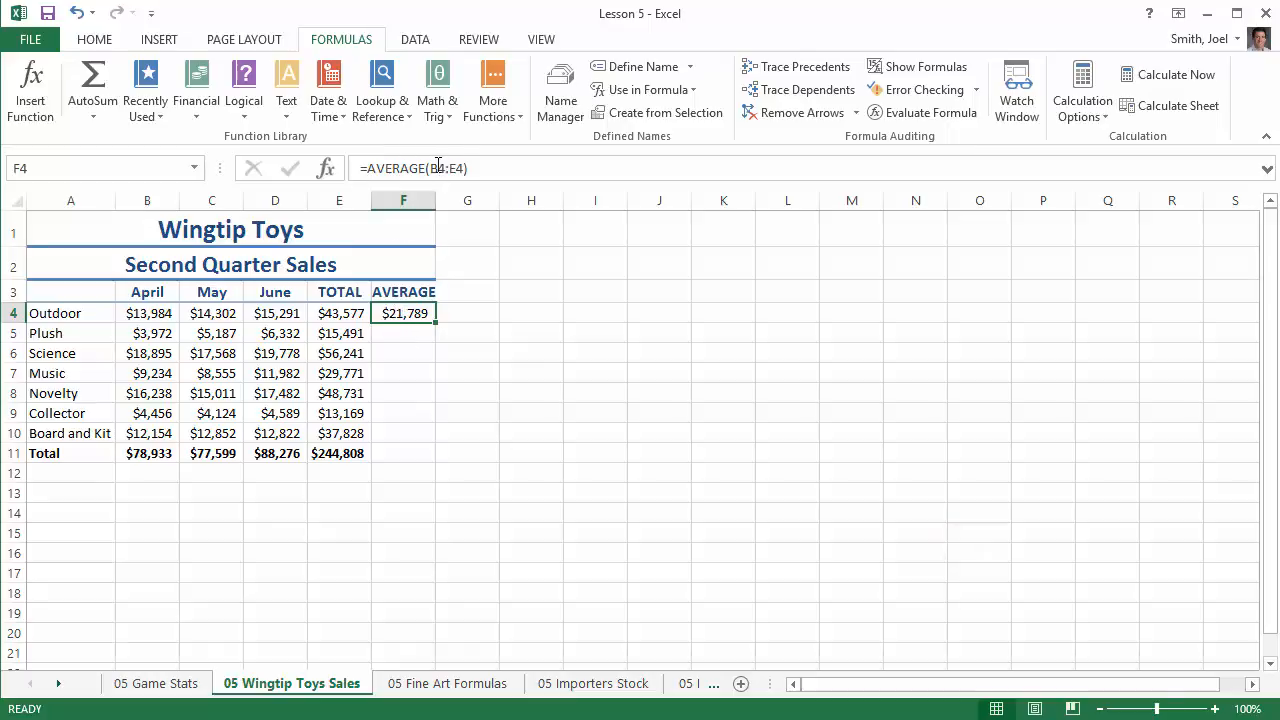
# Correct the AVERAGE formula in F4 so it covers only the monthly sales in B4:D4, excluding the total.
pyautogui.doubleClick(400, 313)
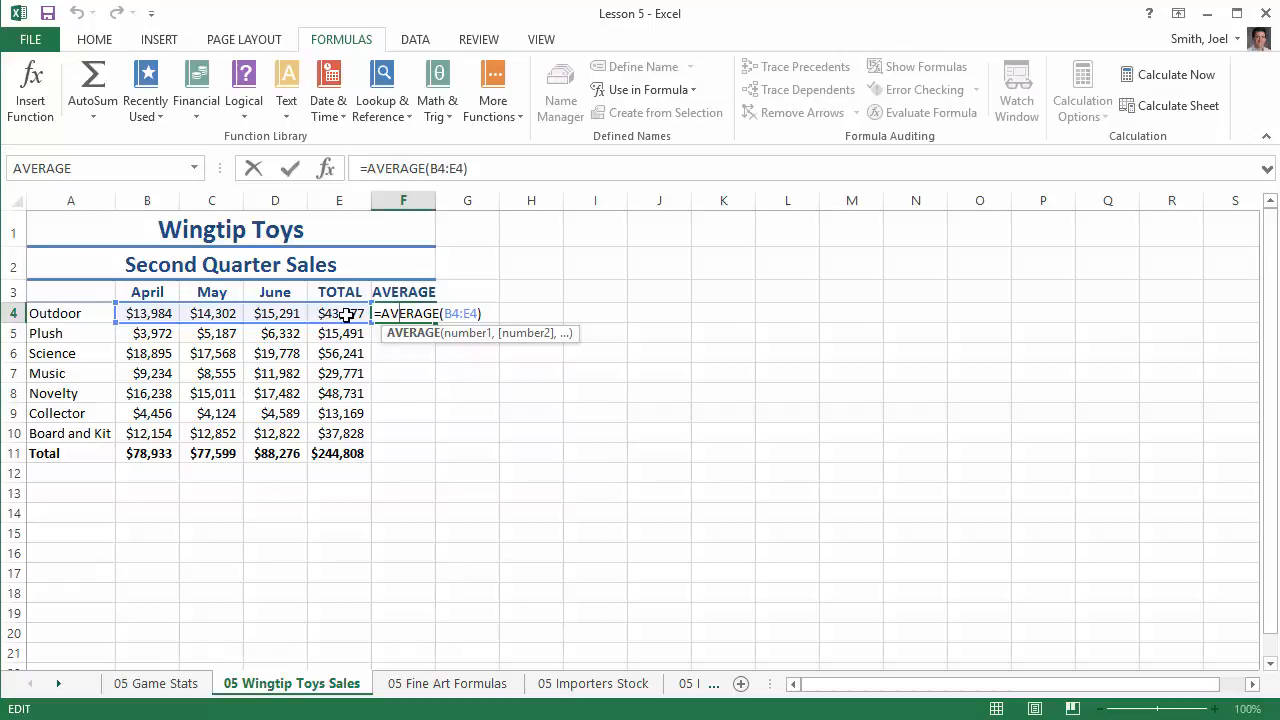
pyautogui.doubleClick(450, 168)
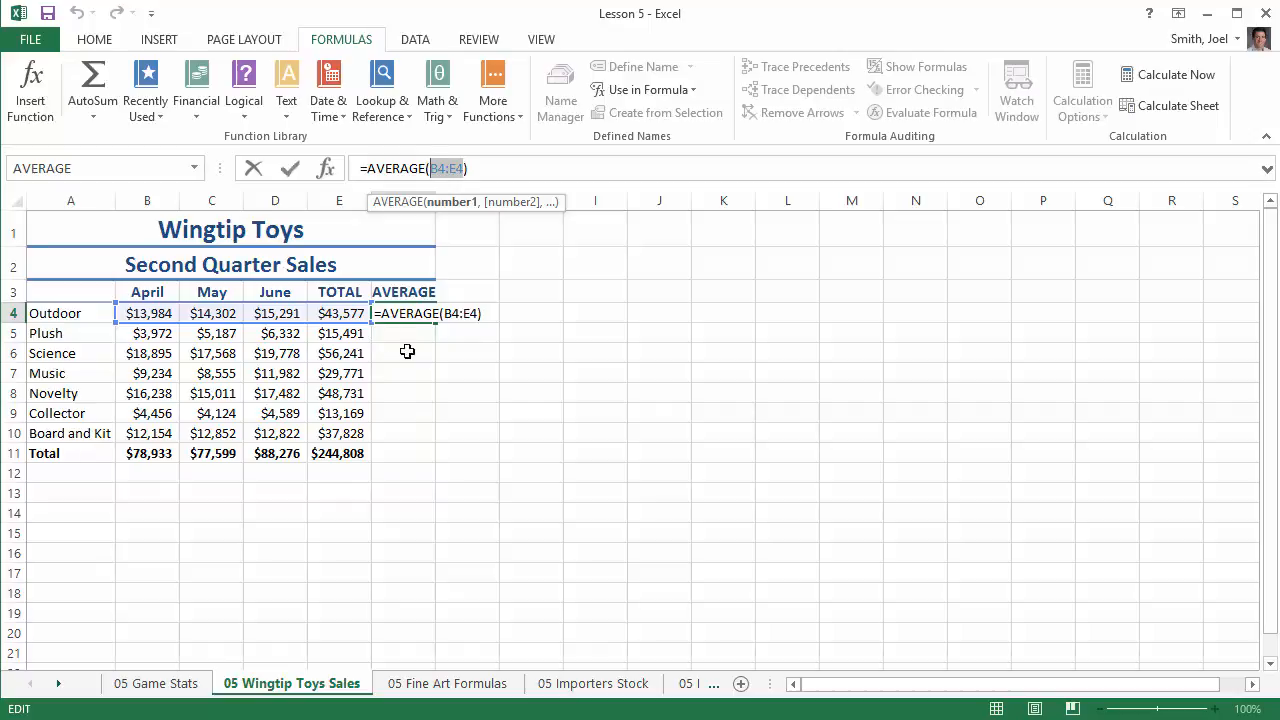
pyautogui.click(452, 168)
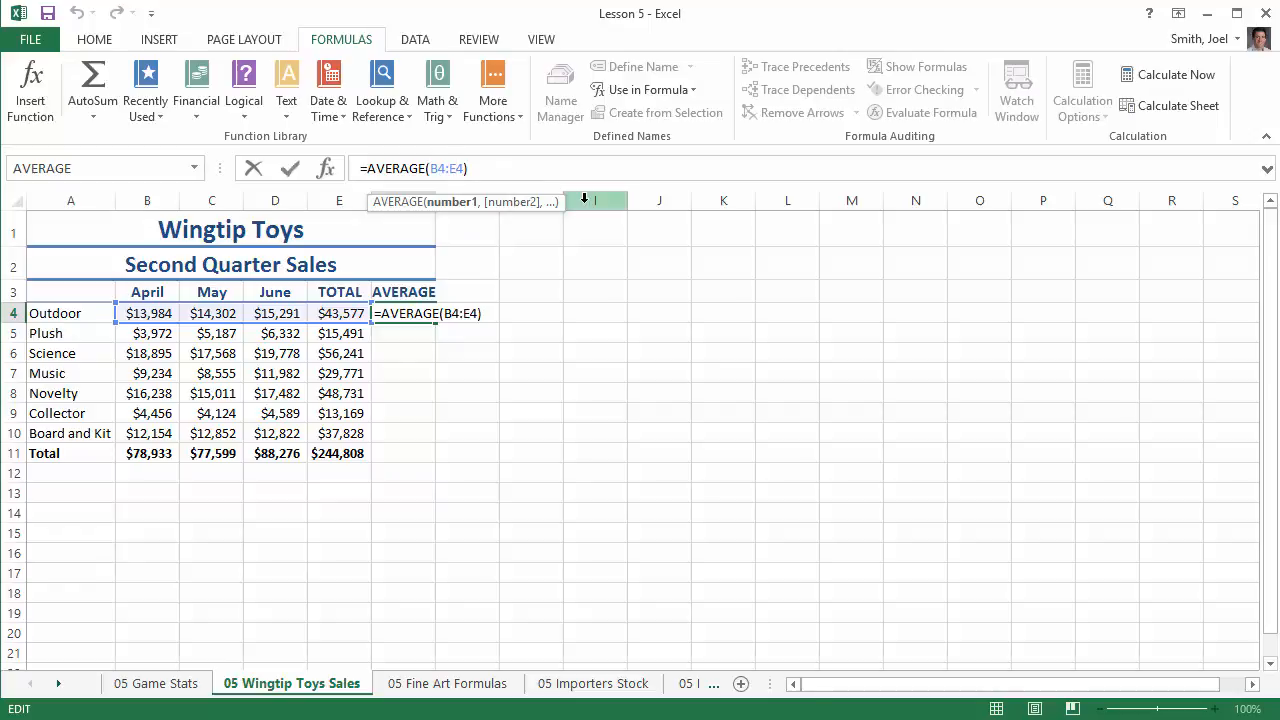
pyautogui.press('BackSpace')
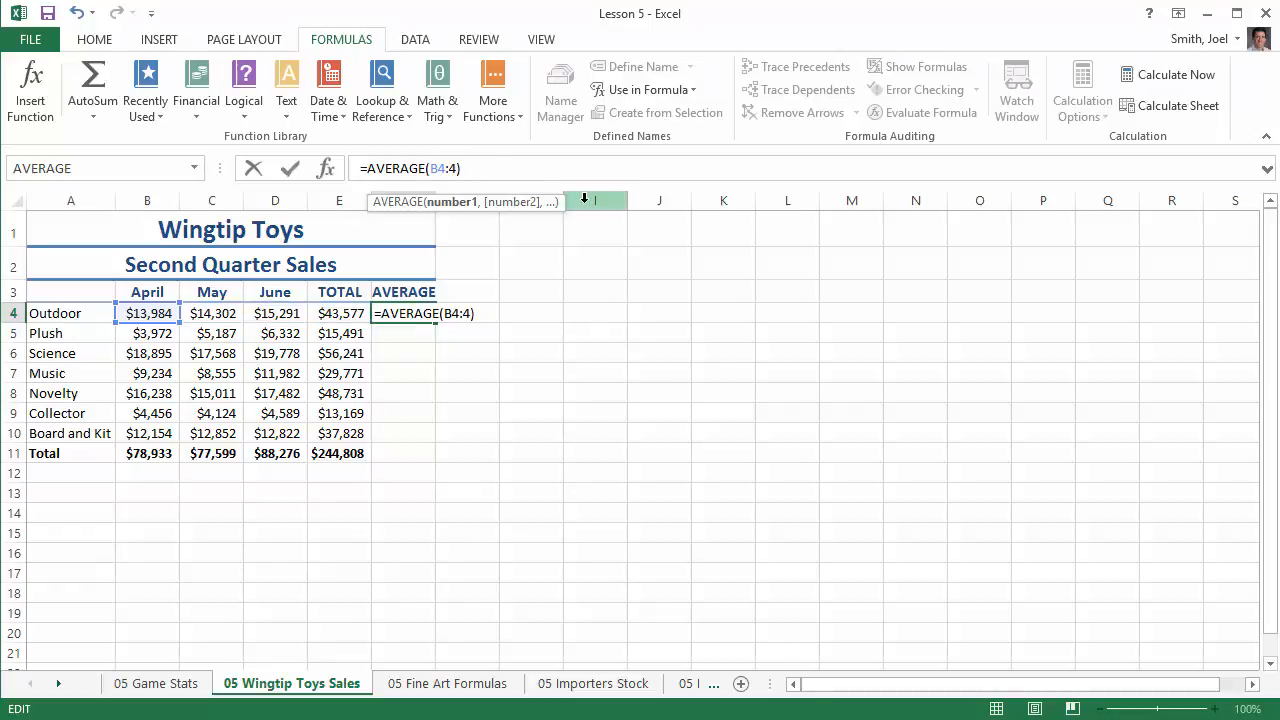
pyautogui.write('D')
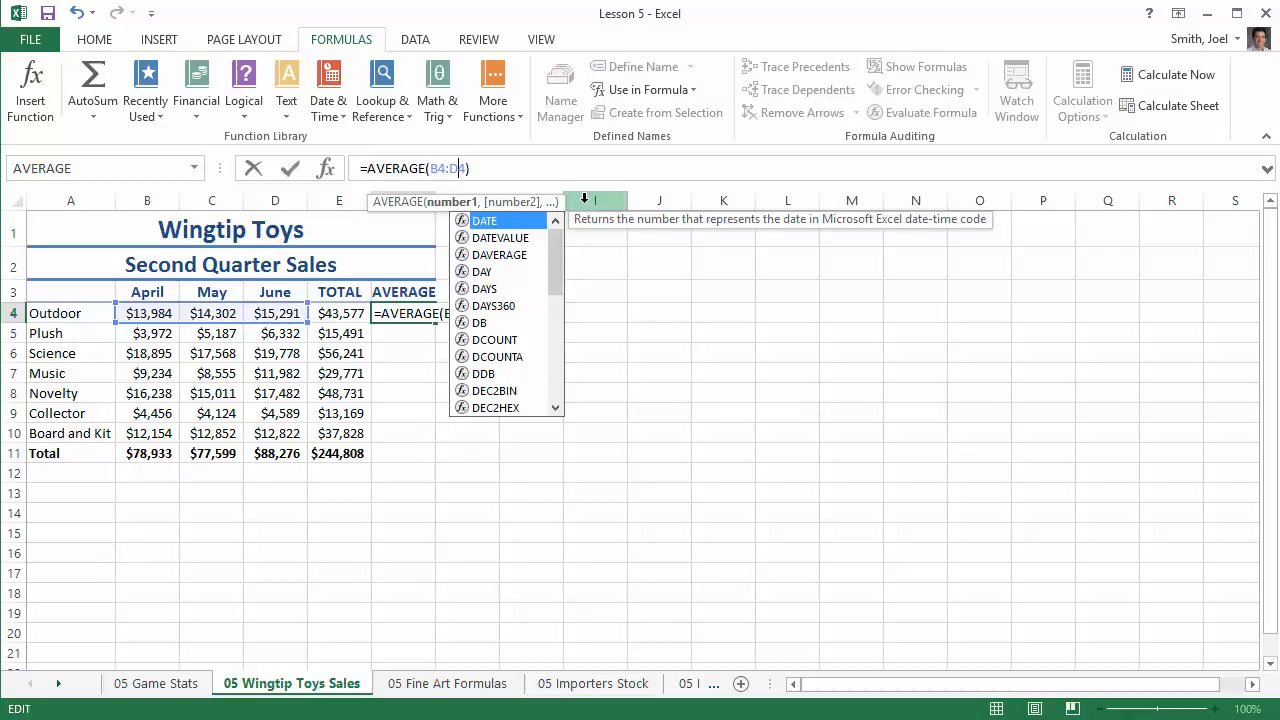
pyautogui.press('Return')
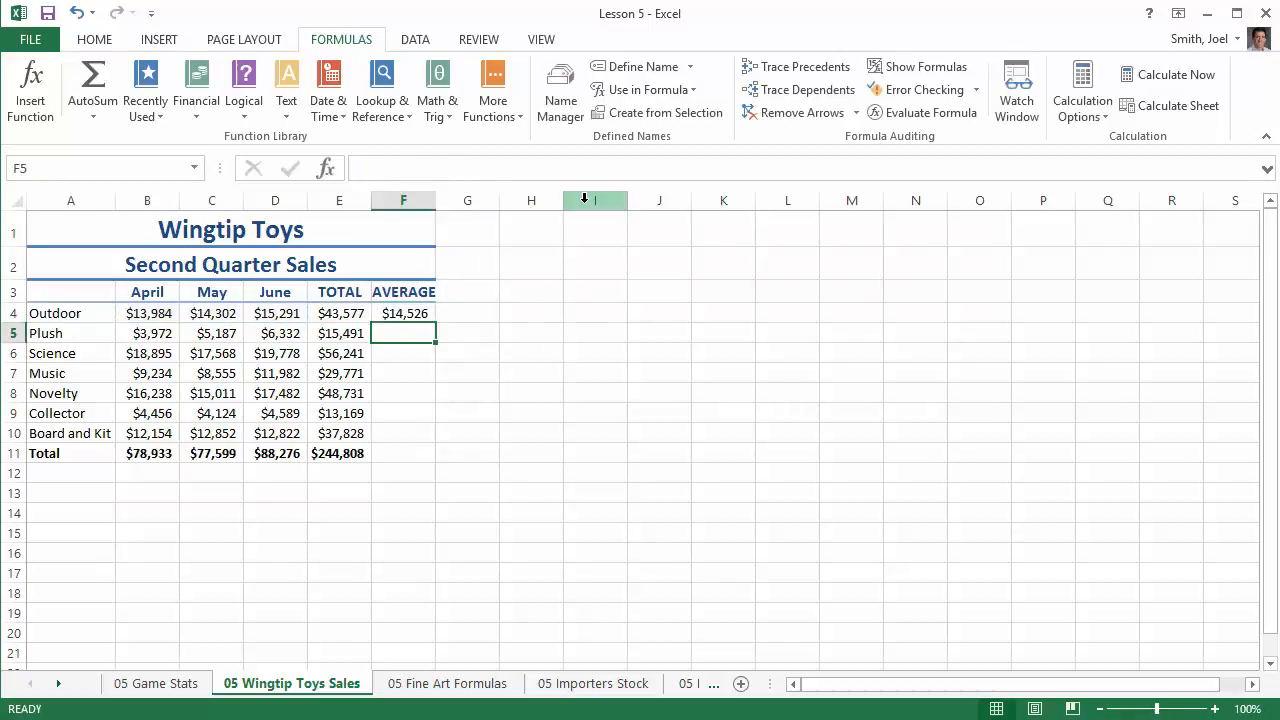
# Review the cells referenced by the AVERAGE formula in F4, then fill it down through the Total row in F11.
pyautogui.doubleClick(408, 313)
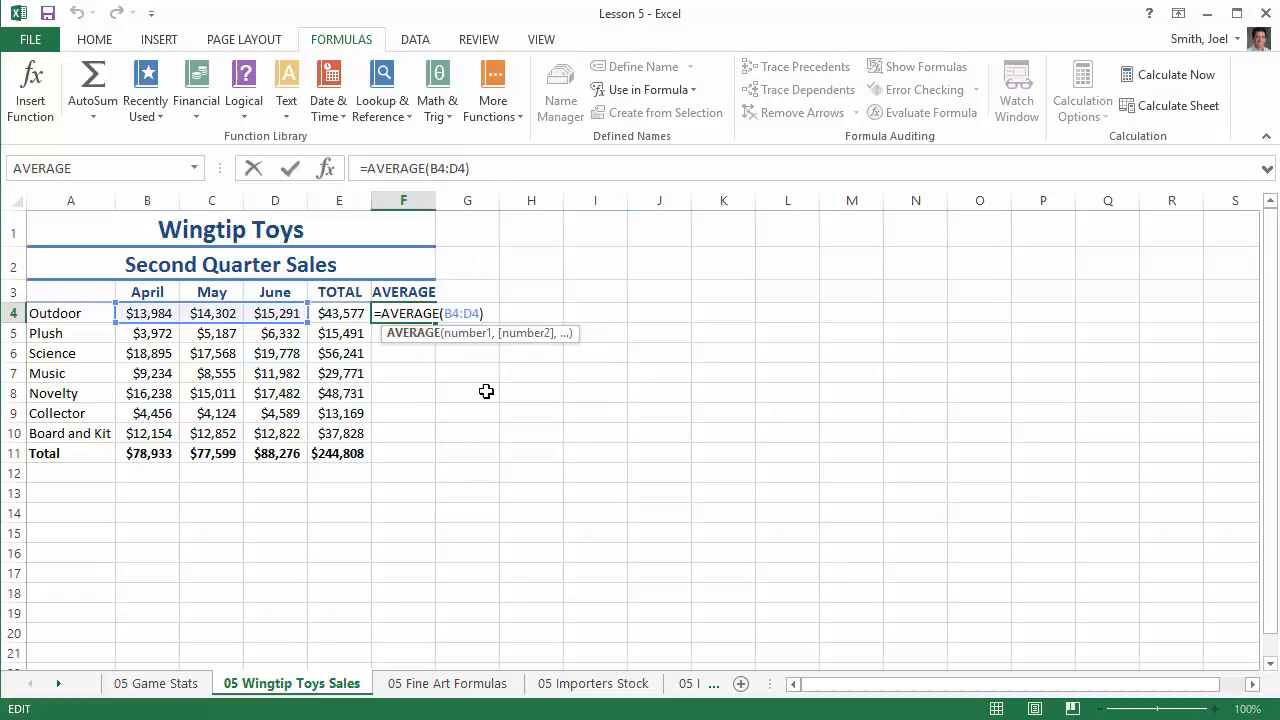
pyautogui.press('Escape')
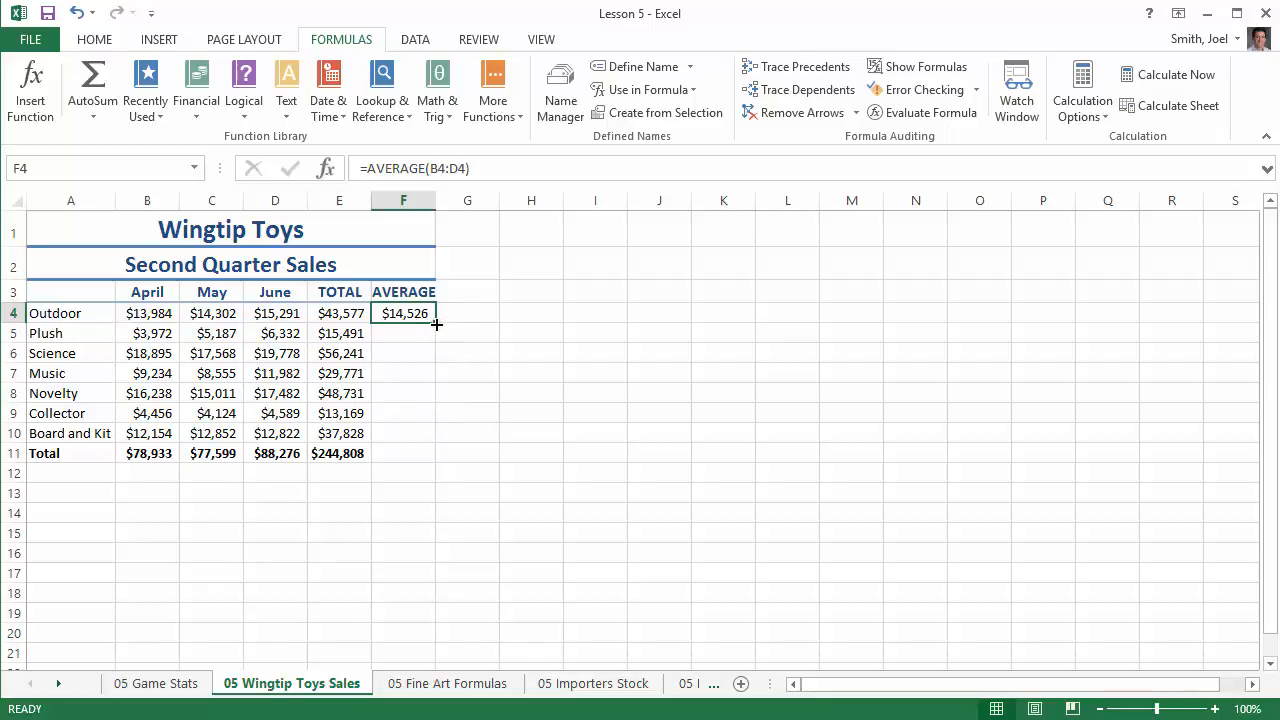
pyautogui.moveTo(436, 323); pyautogui.dragTo(433, 460)
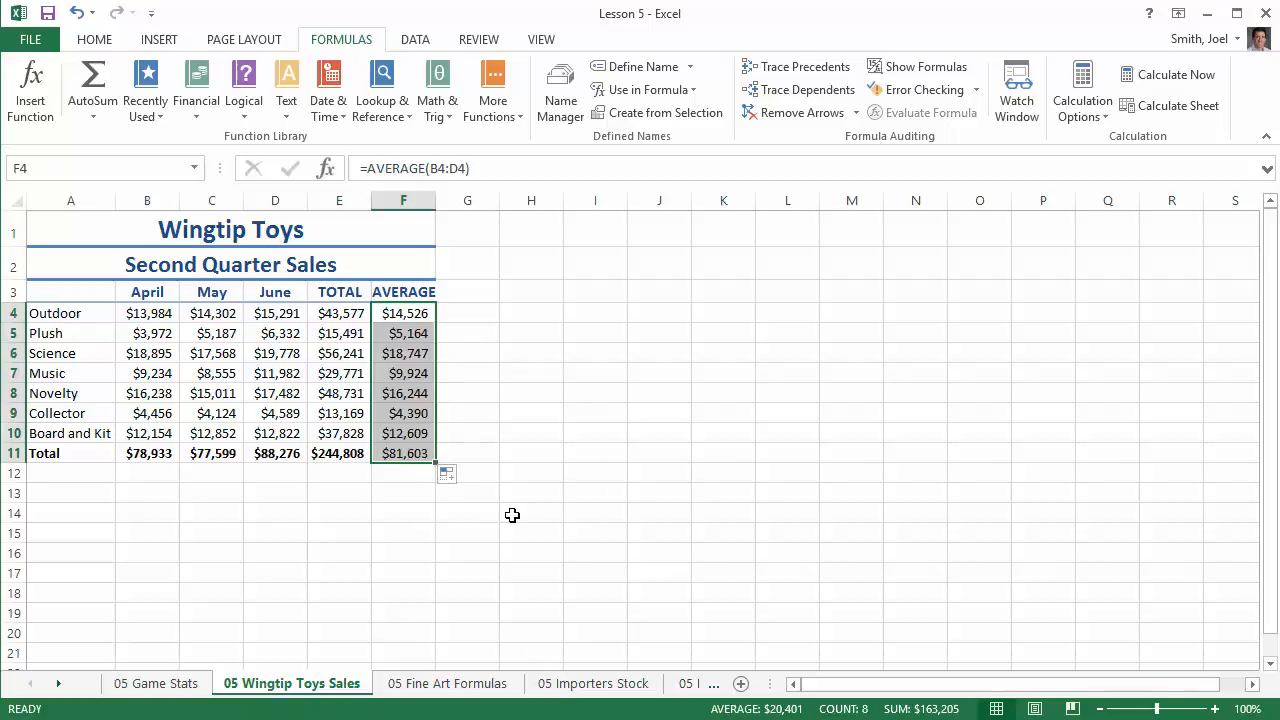
# Check the cell range used by the Collector row's average in F9, leave it unedited, and save the workbook.
pyautogui.doubleClick(414, 414)
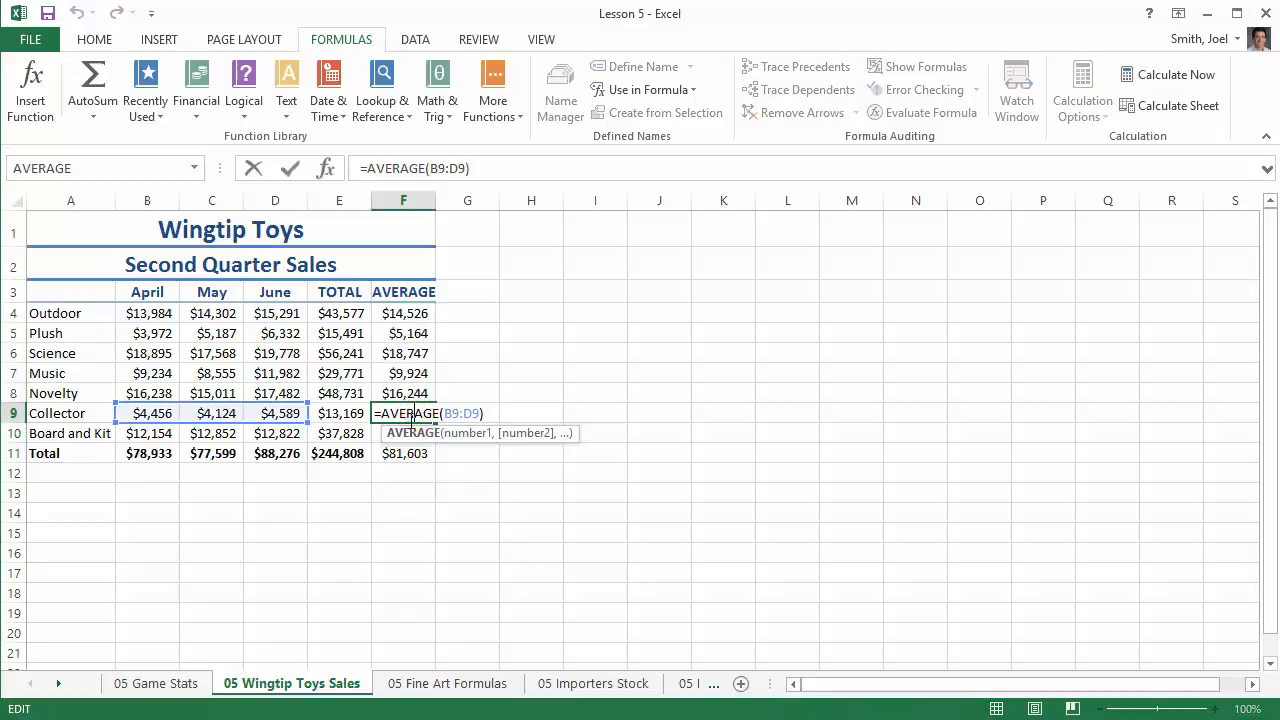
pyautogui.press('Escape')
pyautogui.click(465, 452)
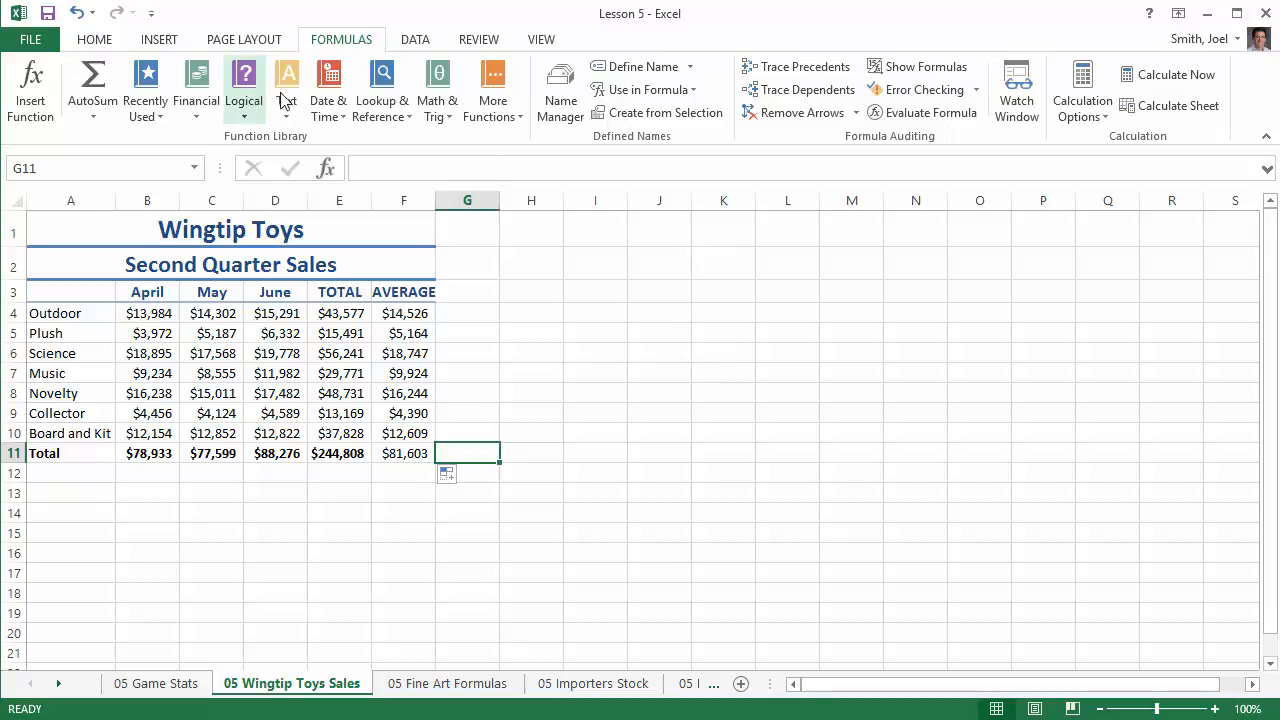
pyautogui.click(48, 14)
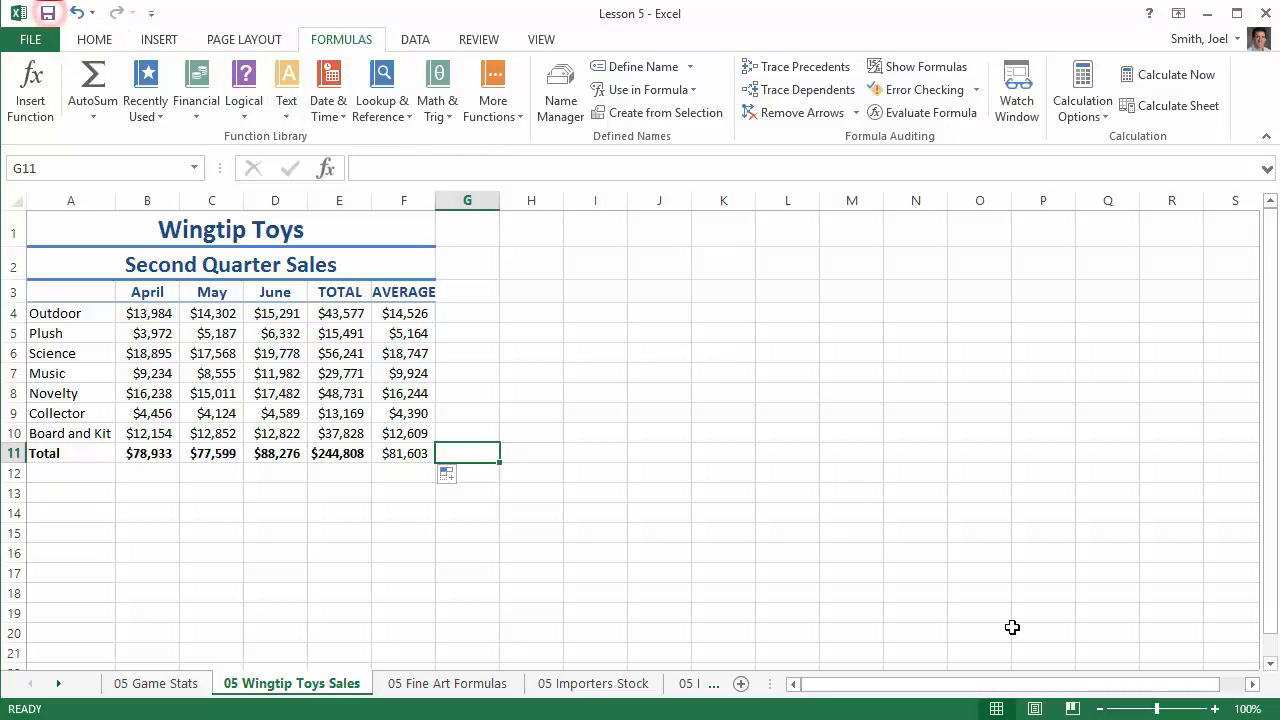